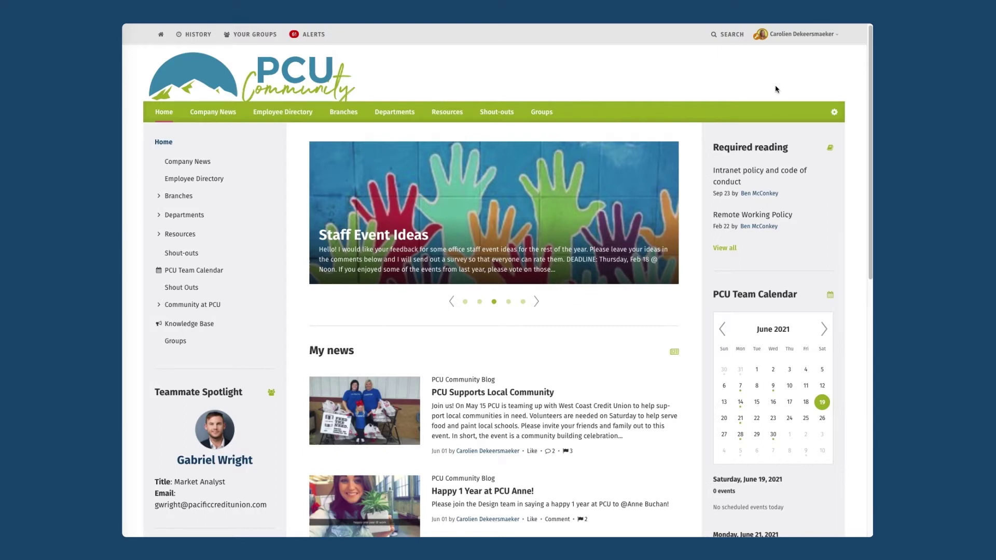
Step: Open the Sitemap report page under Content in the ThoughtFarmer Admin panel
{"action": "left_click", "coordinate": [787, 40]}
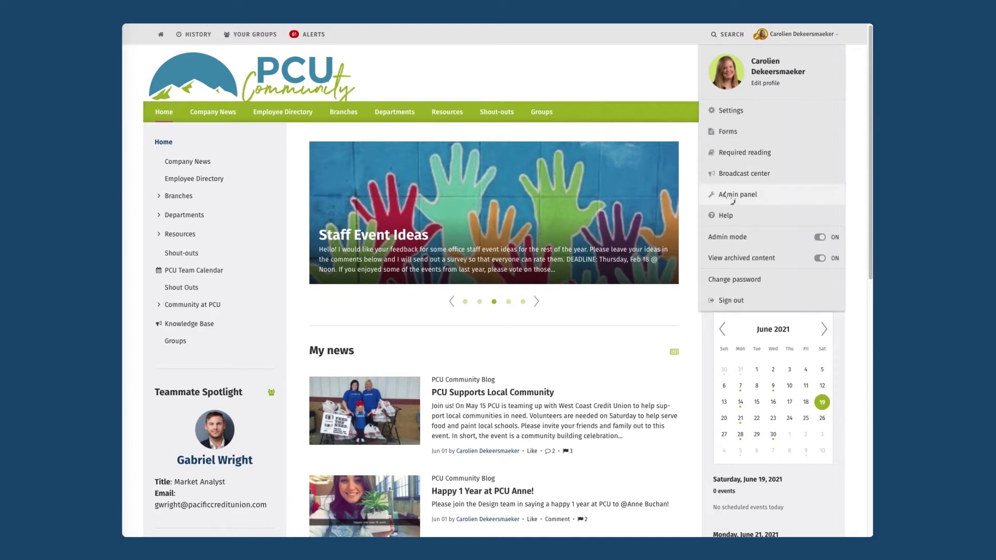
{"action": "left_click", "coordinate": [733, 195]}
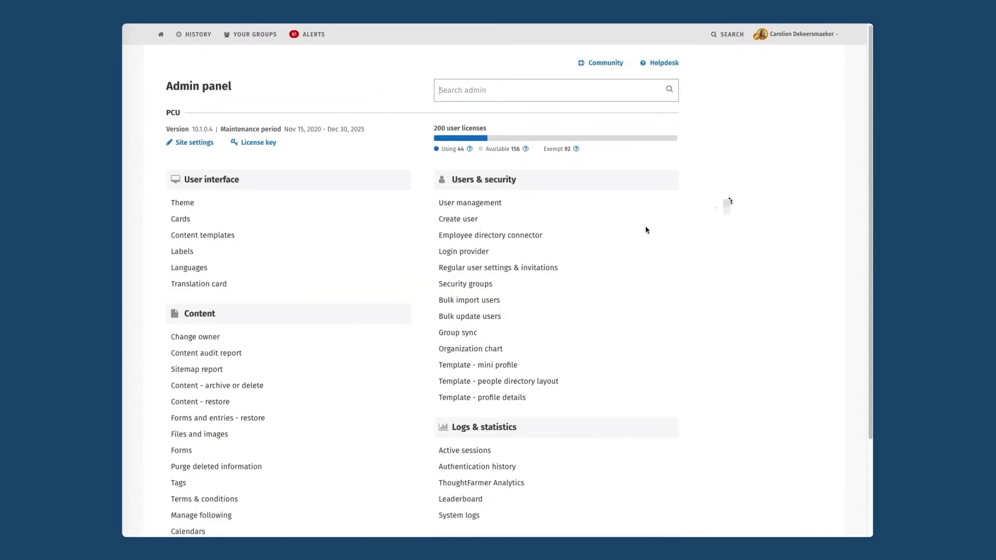
{"action": "scroll", "coordinate": [364, 287], "scroll_direction": "down", "scroll_amount": 1}
{"action": "scroll", "coordinate": [363, 287], "scroll_direction": "down", "scroll_amount": 1}
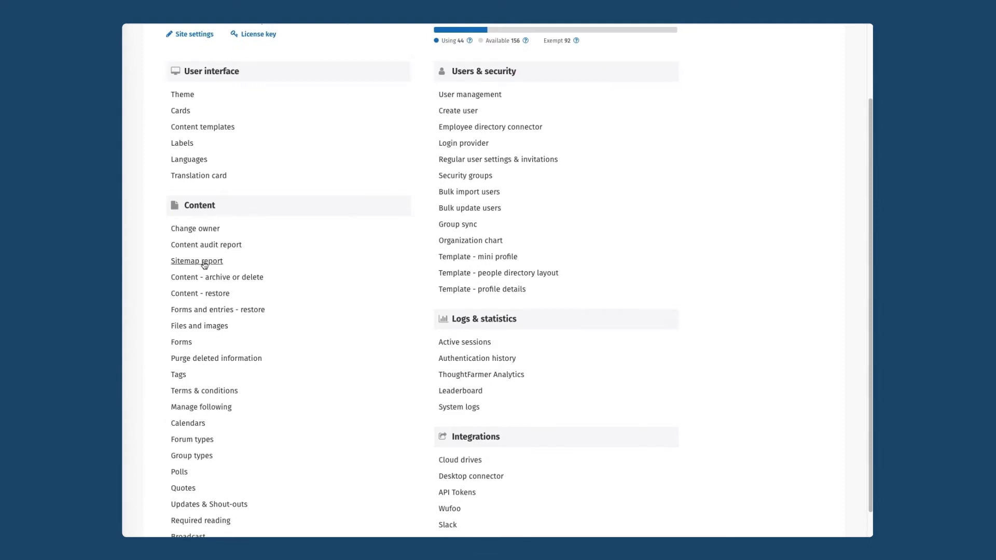
{"action": "left_click", "coordinate": [204, 263]}
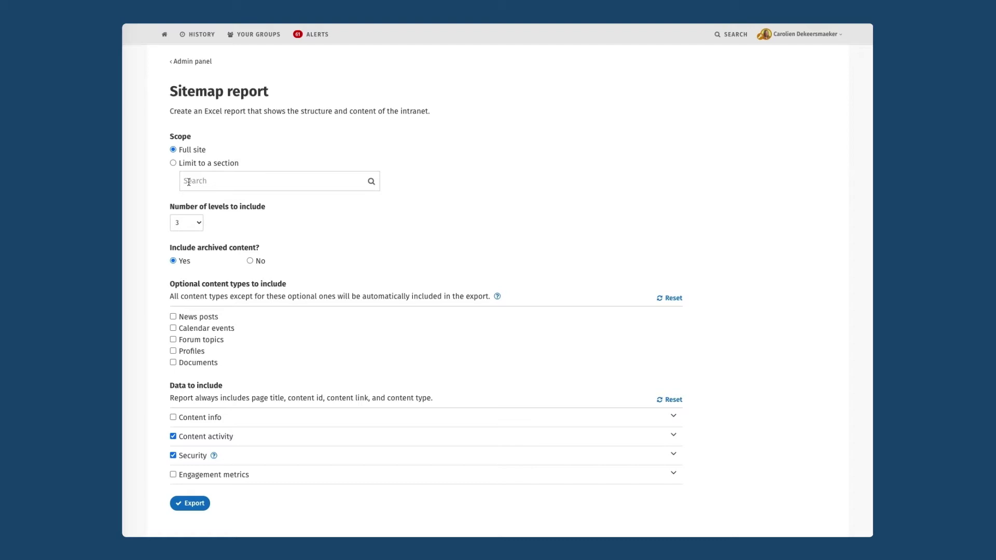
{"action": "left_click", "coordinate": [189, 182]}
{"action": "type", "text": "depart"}
{"action": "left_click", "coordinate": [193, 202]}
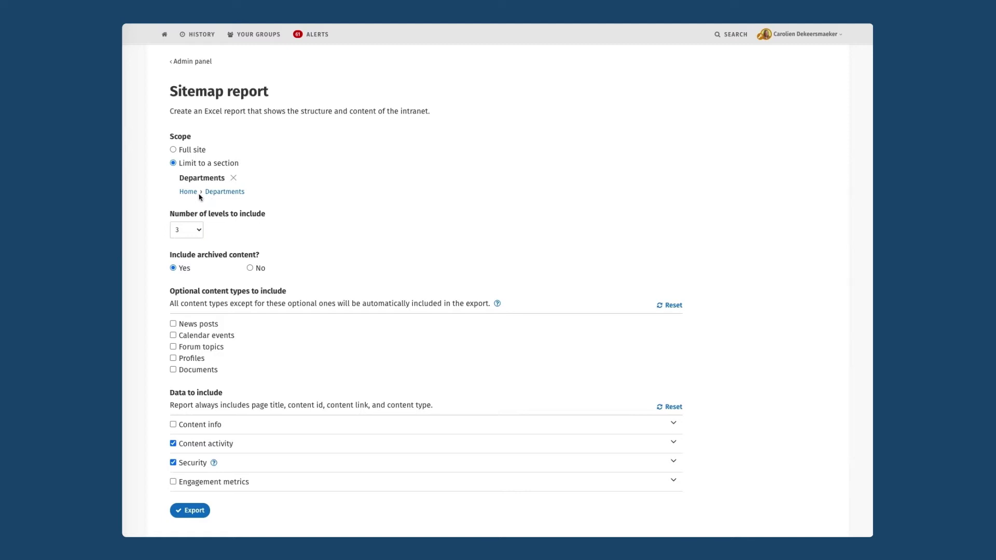
{"action": "left_click", "coordinate": [172, 149]}
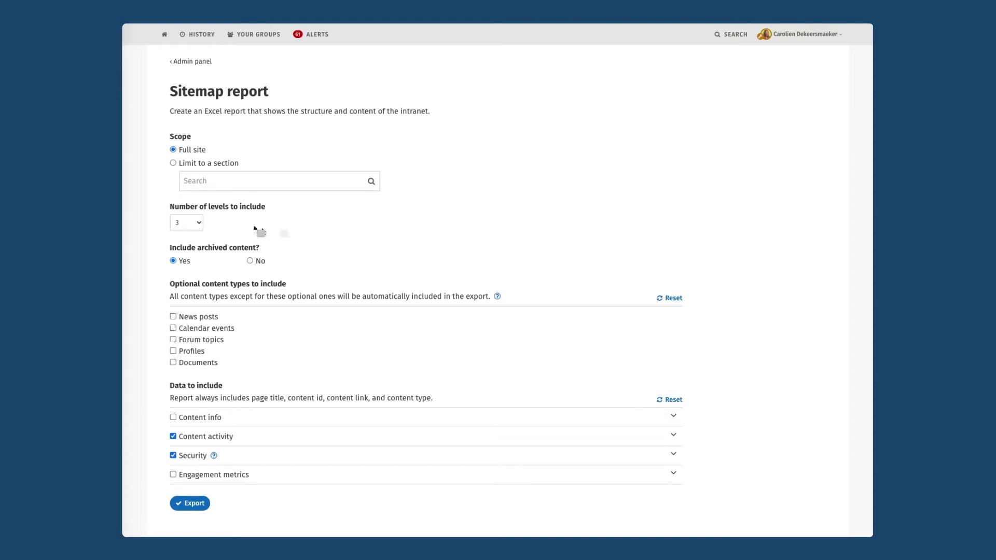
{"action": "left_click", "coordinate": [200, 226]}
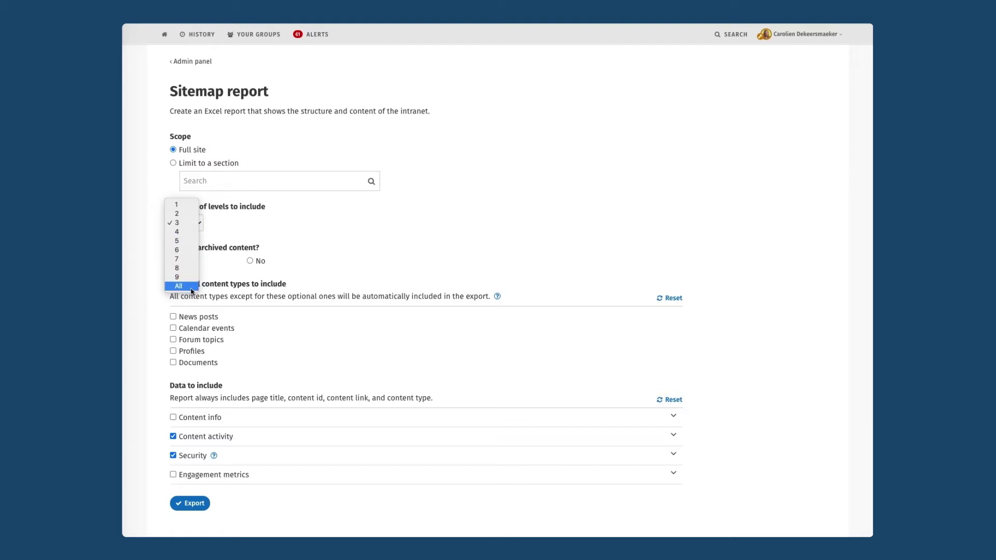
{"action": "left_click", "coordinate": [292, 238]}
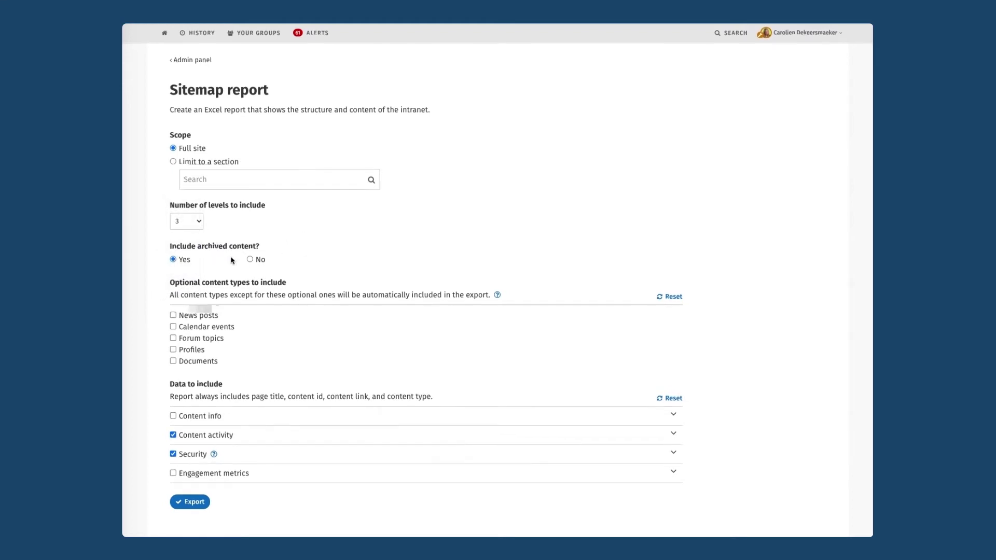
{"action": "left_click", "coordinate": [172, 285]}
{"action": "left_click_drag", "start_coordinate": [171, 285], "coordinate": [284, 284]}
{"action": "left_click", "coordinate": [274, 328]}
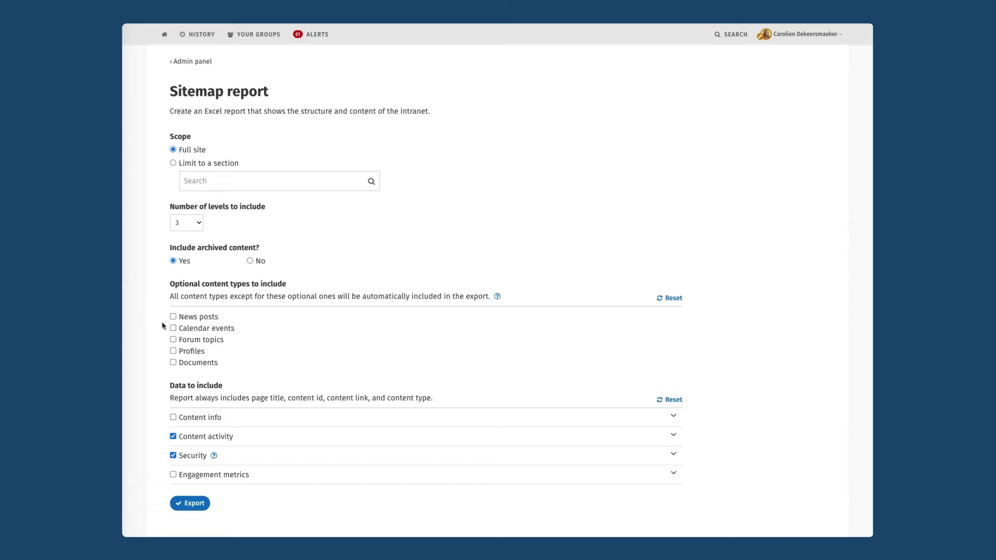
{"action": "left_click", "coordinate": [173, 340]}
{"action": "left_click", "coordinate": [173, 351]}
{"action": "left_click", "coordinate": [173, 351]}
{"action": "left_click", "coordinate": [173, 340]}
{"action": "left_click", "coordinate": [673, 435]}
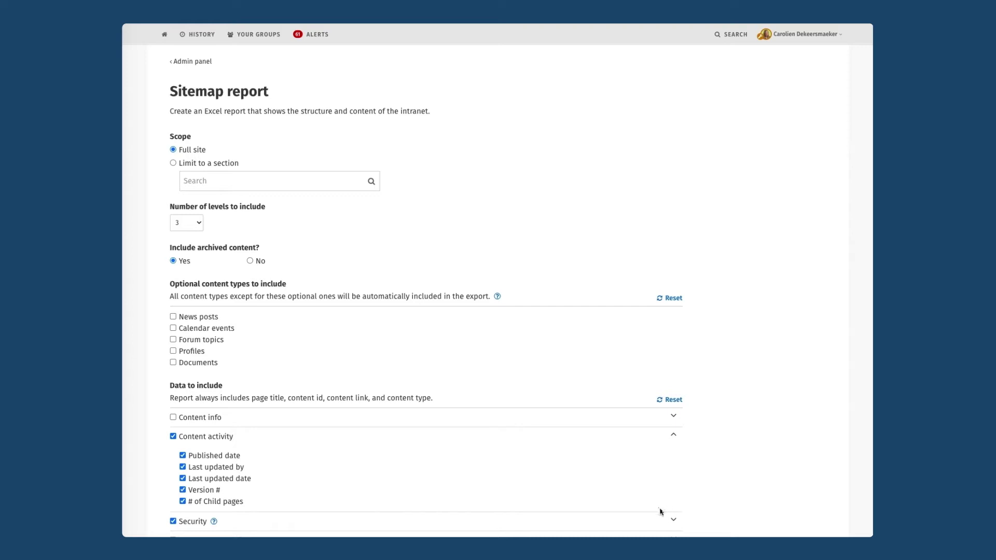
{"action": "left_click", "coordinate": [672, 522]}
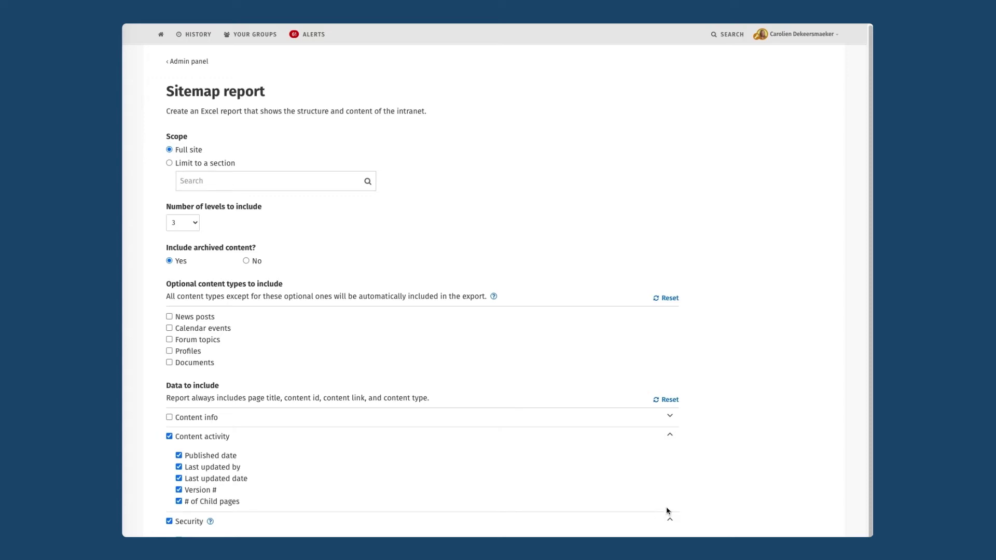
{"action": "left_click", "coordinate": [669, 522]}
{"action": "left_click", "coordinate": [673, 437]}
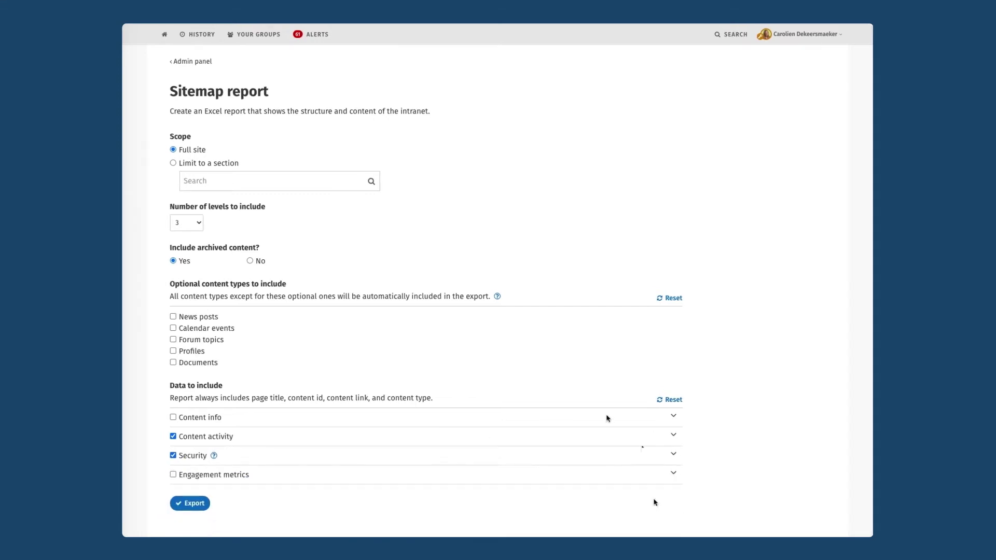
{"action": "left_click", "coordinate": [675, 476]}
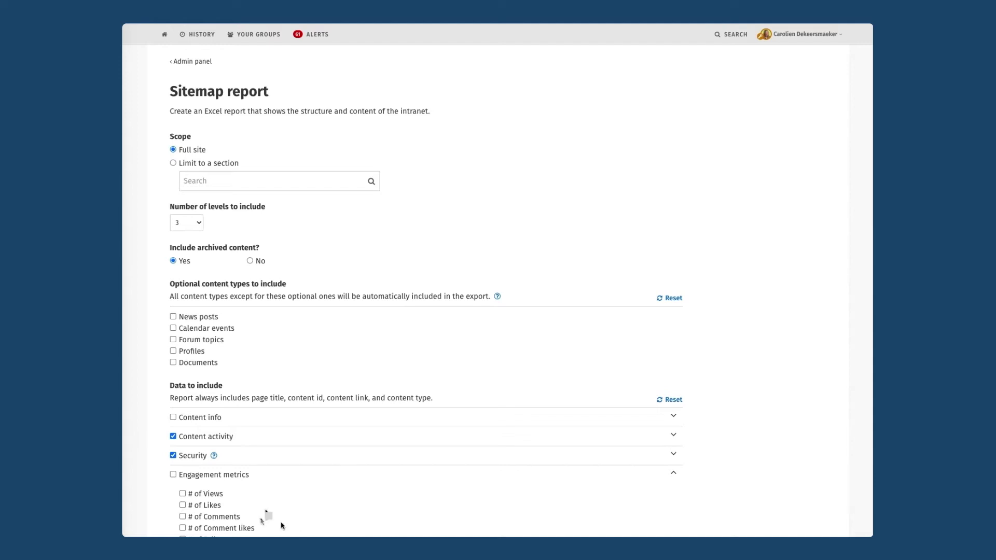
{"action": "left_click", "coordinate": [675, 474]}
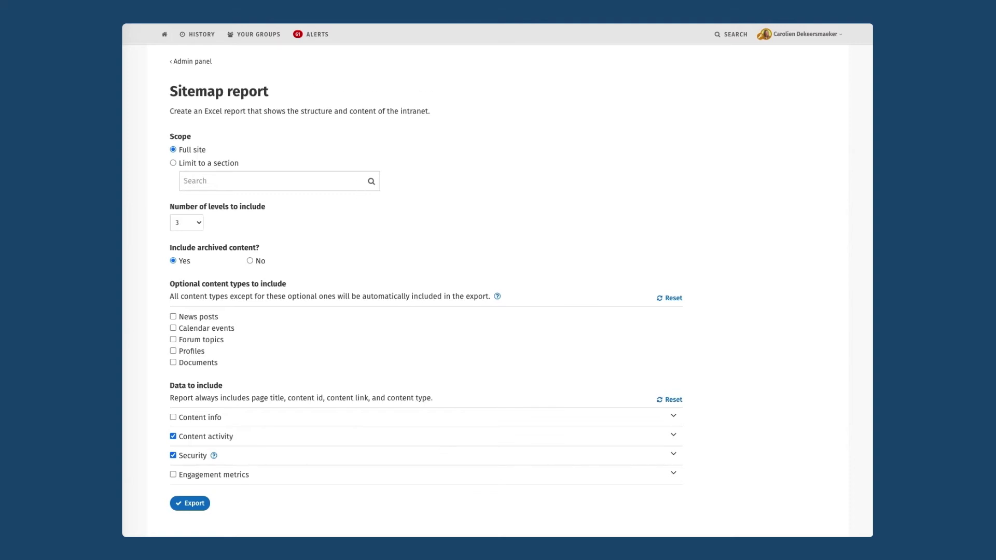
Step: Switch to the browser tab showing the exported Sitemap Report Google Sheet
{"action": "left_click", "coordinate": [326, 23]}
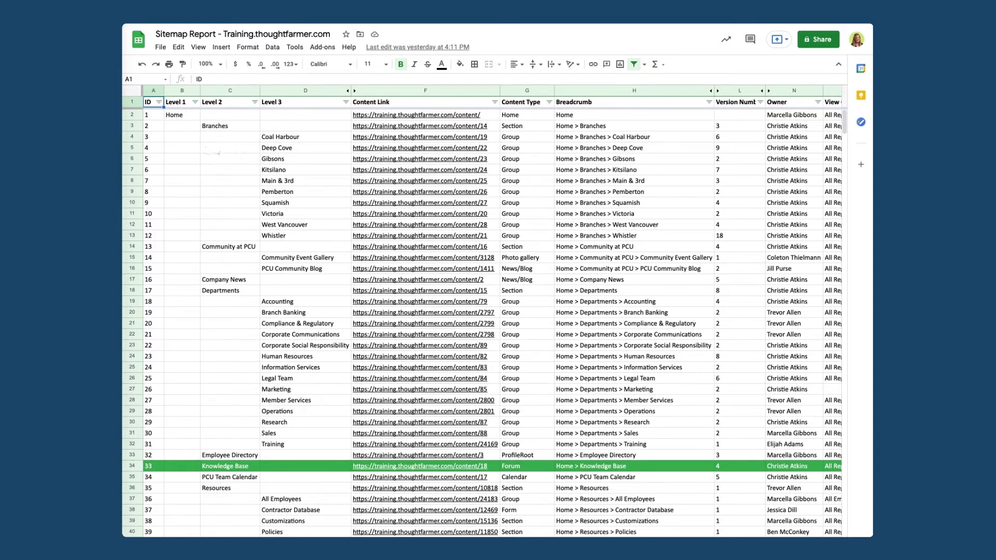
Step: Select the Branches cell C3 and scroll sideways to review the ID and Level 1–3 columns
{"action": "left_click", "coordinate": [214, 130]}
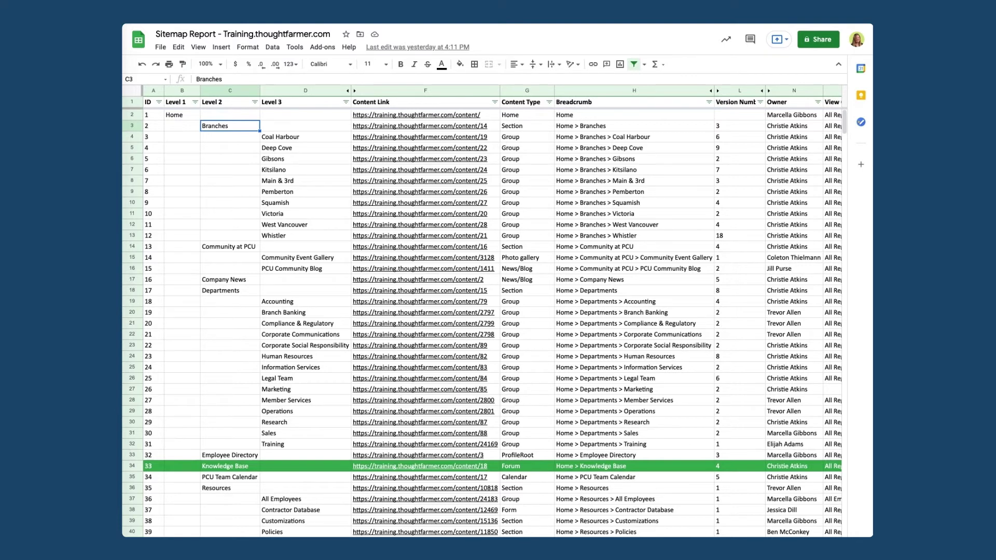
{"action": "scroll", "coordinate": [493, 311], "scroll_direction": "right", "scroll_amount": 5}
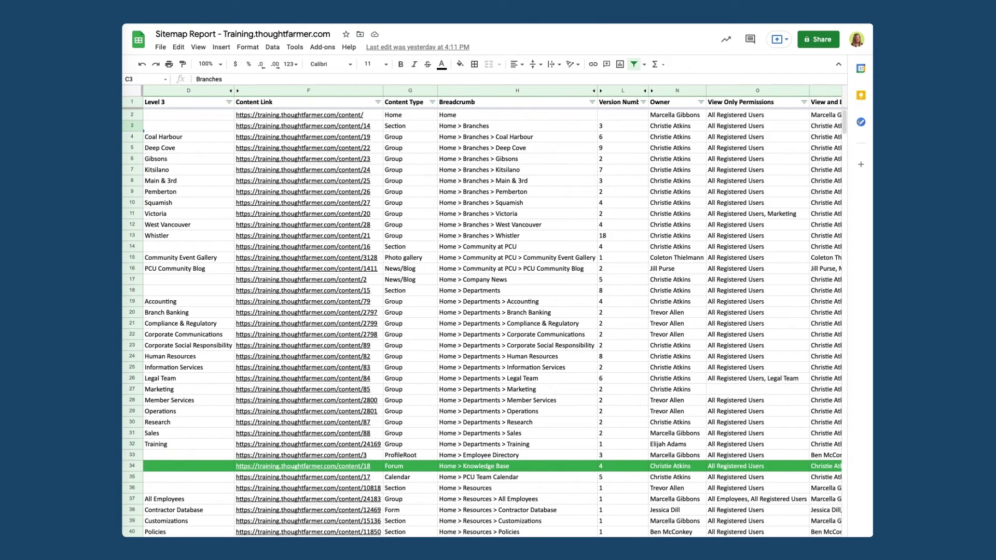
{"action": "scroll", "coordinate": [492, 311], "scroll_direction": "right", "scroll_amount": 3}
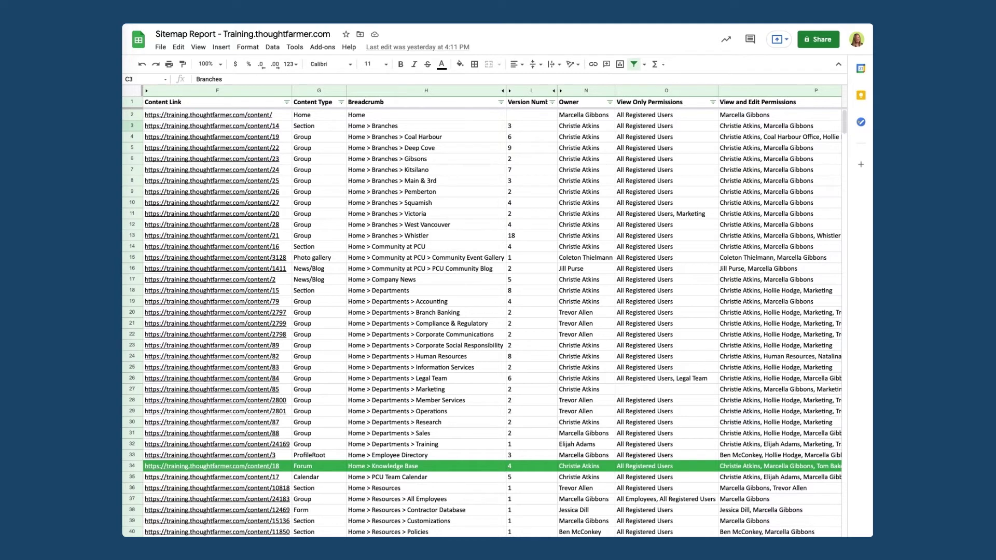
{"action": "scroll", "coordinate": [493, 311], "scroll_direction": "left", "scroll_amount": 5}
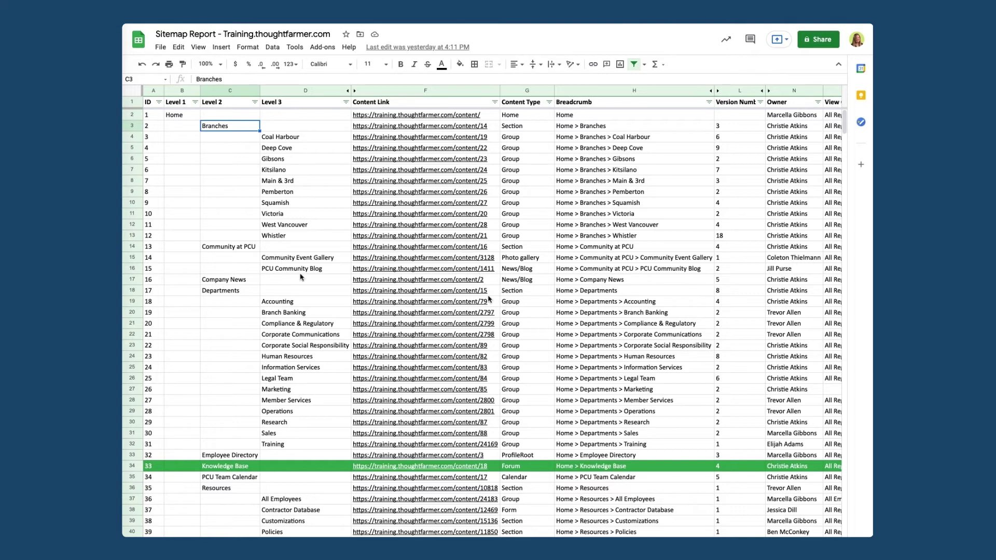
Step: Select cells D19 to G32 covering the Departments pages Accounting through Training
{"action": "left_click_drag", "start_coordinate": [277, 306], "coordinate": [515, 445]}
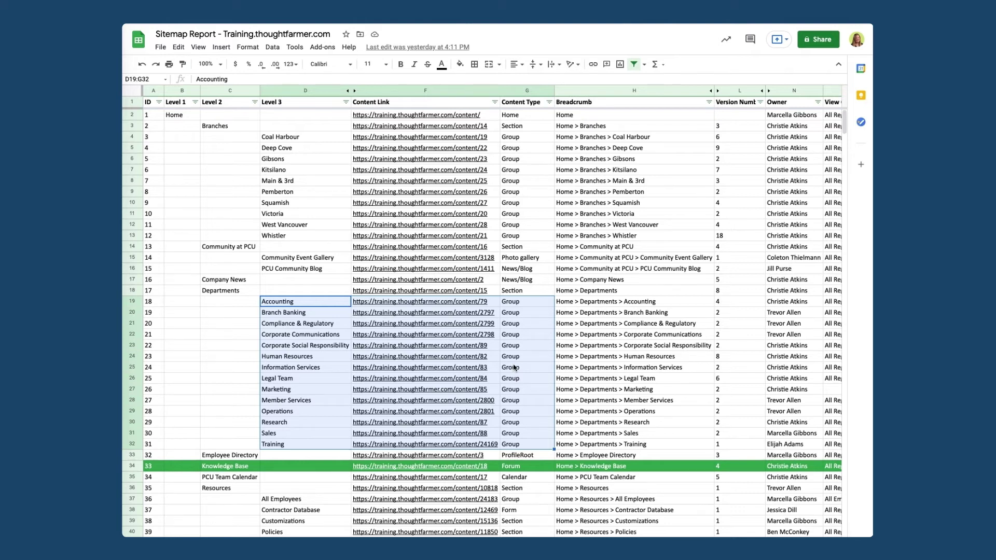
Step: Clear the Departments block selection and return to ThoughtFarmer's Sitemap report page
{"action": "left_click", "coordinate": [597, 371]}
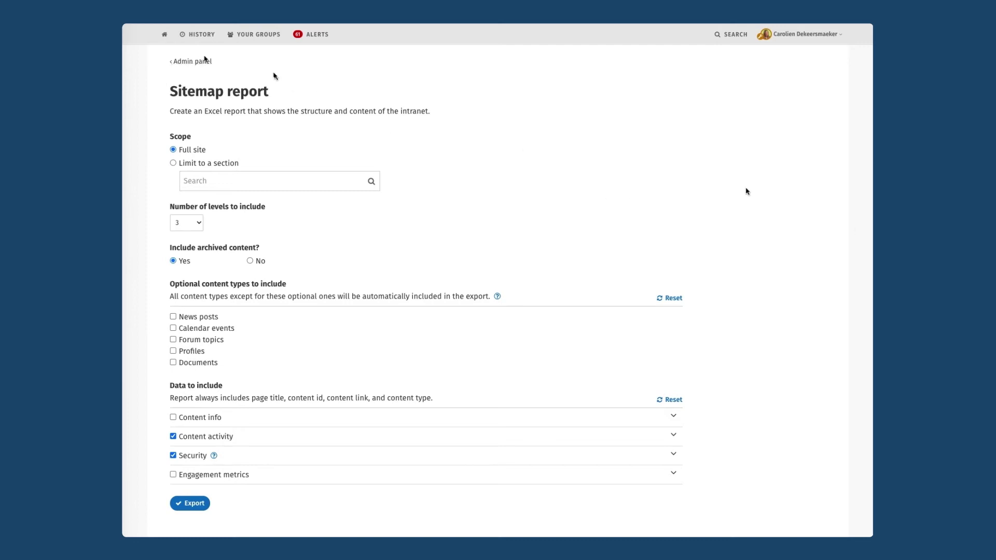
Step: Return to the Admin panel and open 'Content audit report' under Content
{"action": "left_click", "coordinate": [198, 63]}
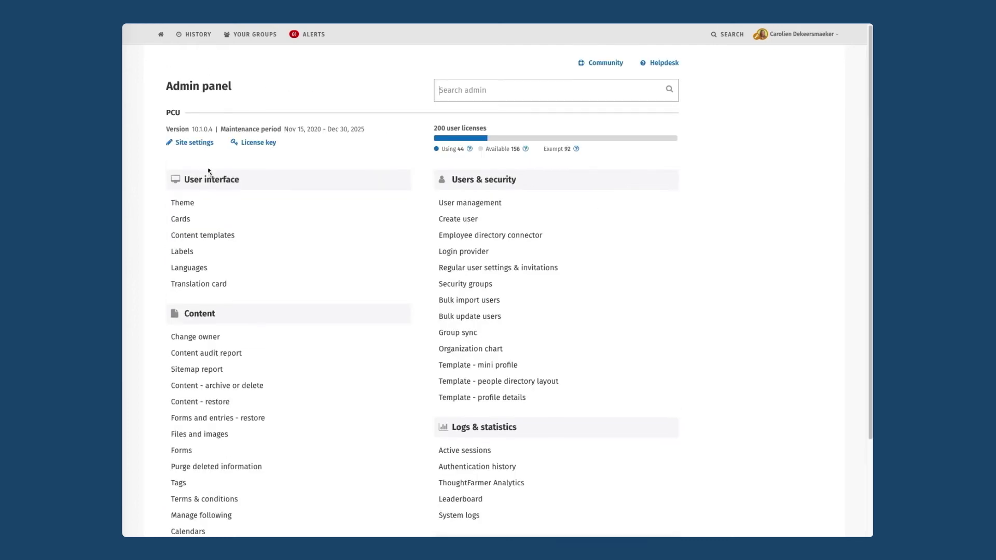
{"action": "scroll", "coordinate": [209, 169], "scroll_direction": "down", "scroll_amount": 1}
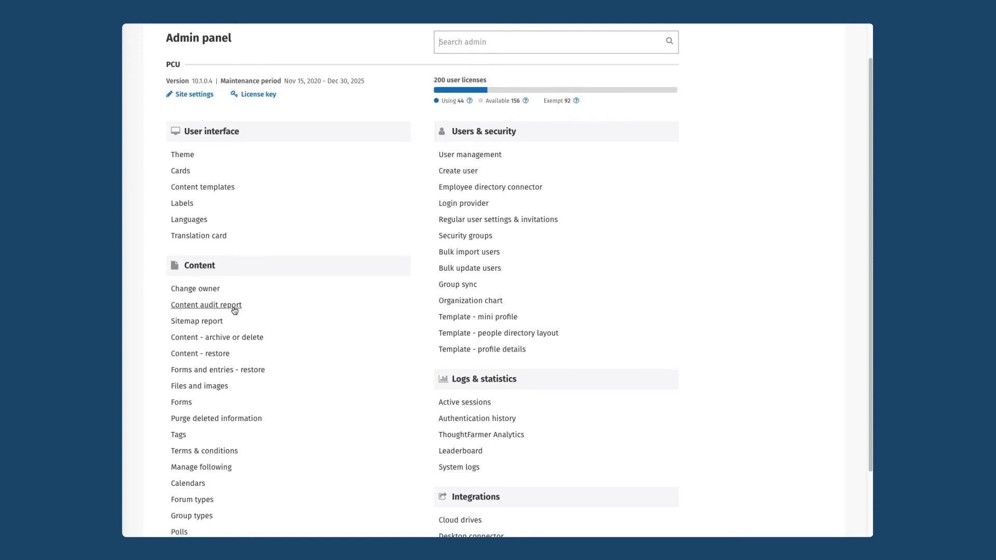
{"action": "left_click", "coordinate": [234, 311]}
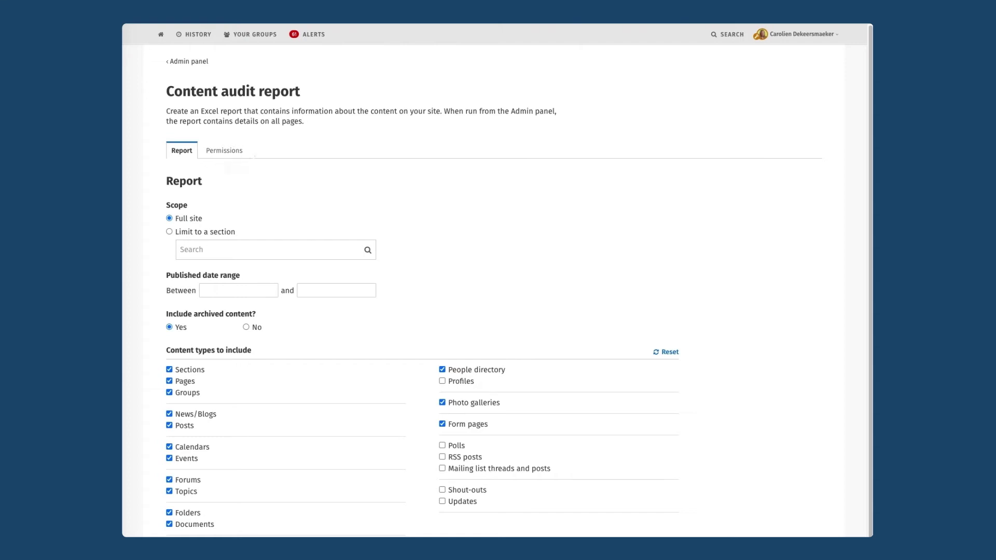
Step: Show the Content audit report's Permissions tab, currently limited to Administrators
{"action": "left_click", "coordinate": [224, 151]}
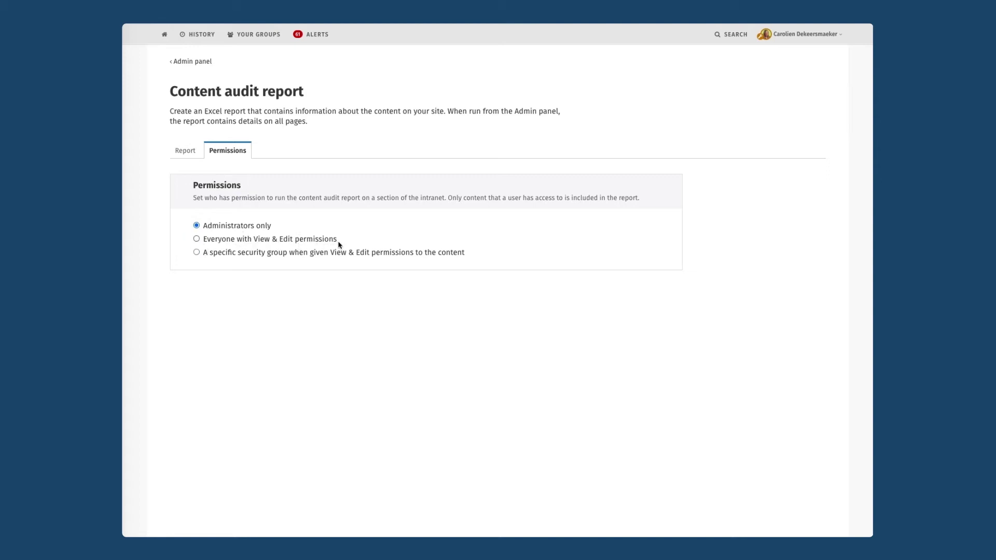
Step: Grant the 'Content editors' security group permission to run the report and save it
{"action": "left_click", "coordinate": [196, 252]}
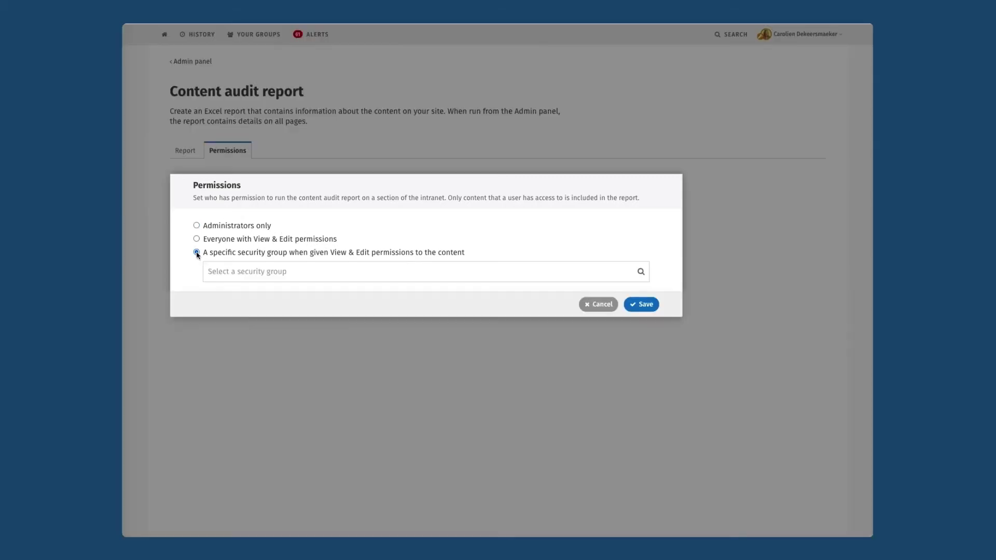
{"action": "left_click", "coordinate": [221, 272]}
{"action": "type", "text": "Content"}
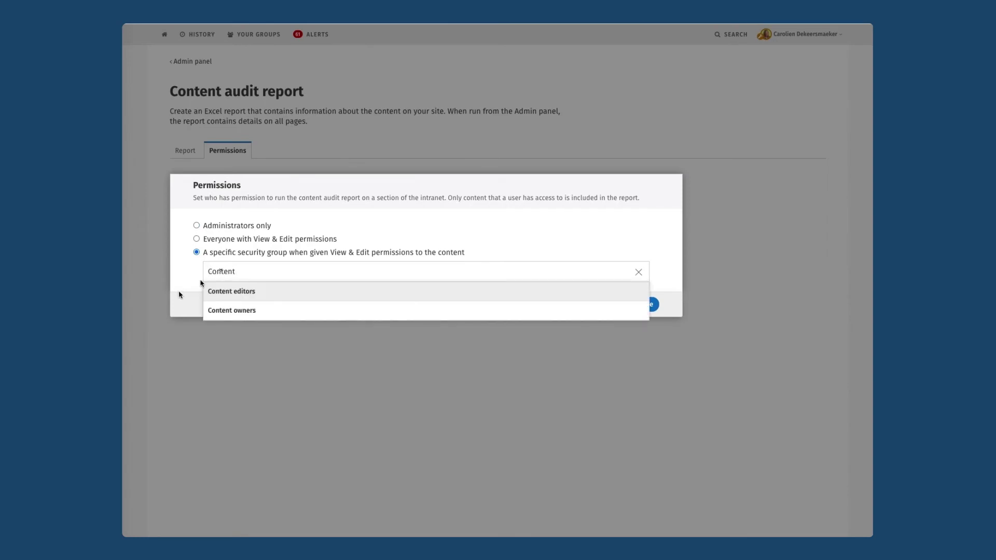
{"action": "left_click", "coordinate": [229, 294]}
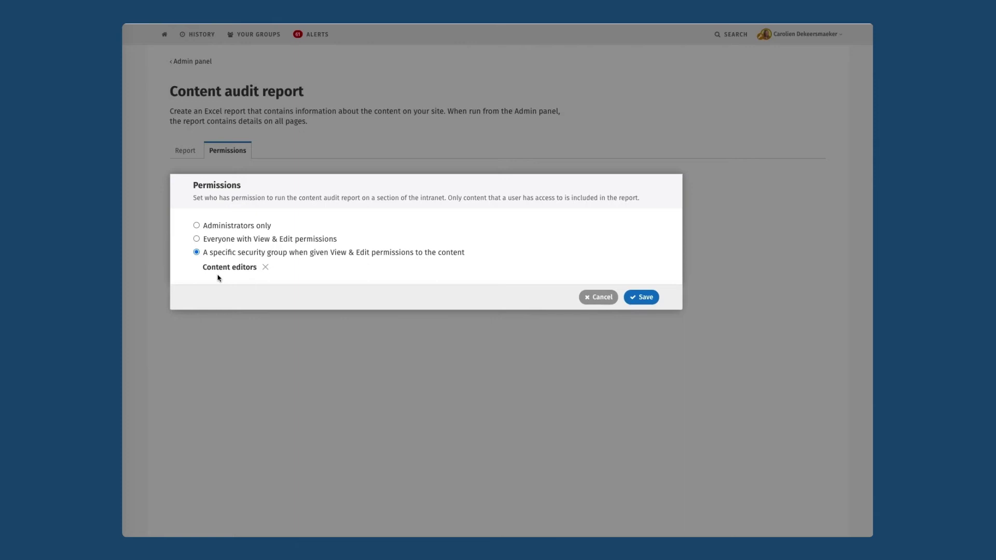
{"action": "left_click", "coordinate": [641, 297]}
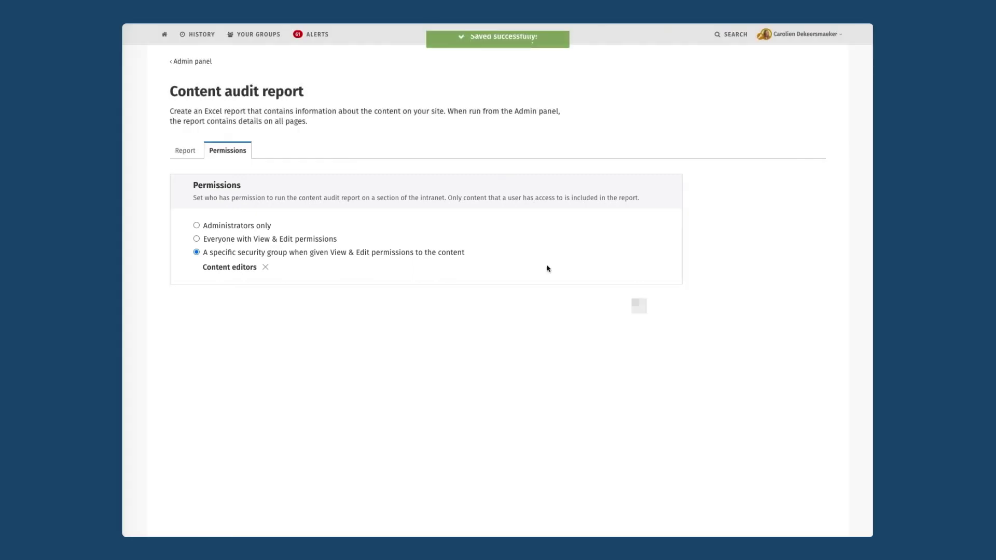
Step: On the Report tab, choose 'Limit to a section' and pick the Departments section
{"action": "left_click", "coordinate": [185, 150]}
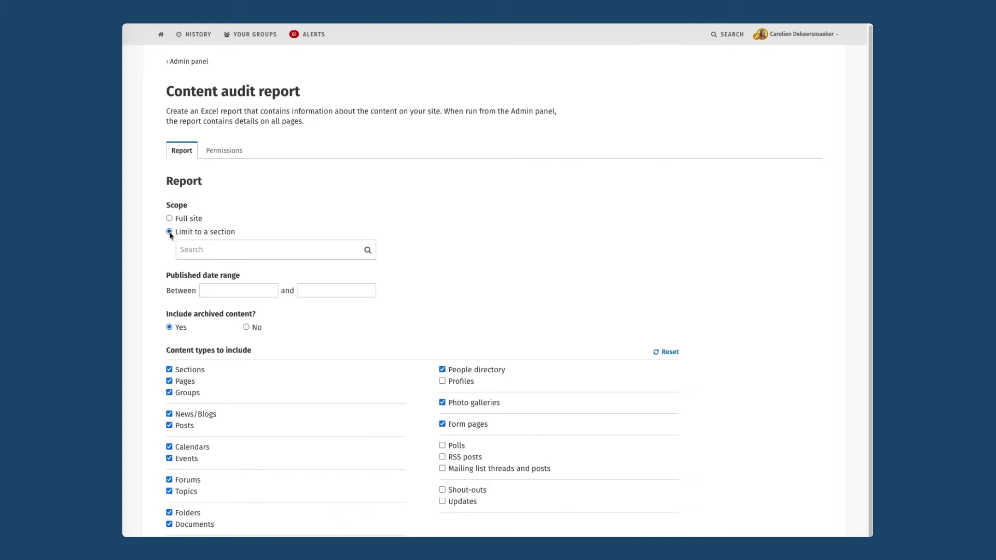
{"action": "left_click", "coordinate": [170, 232]}
{"action": "left_click", "coordinate": [191, 249]}
{"action": "type", "text": "Departm"}
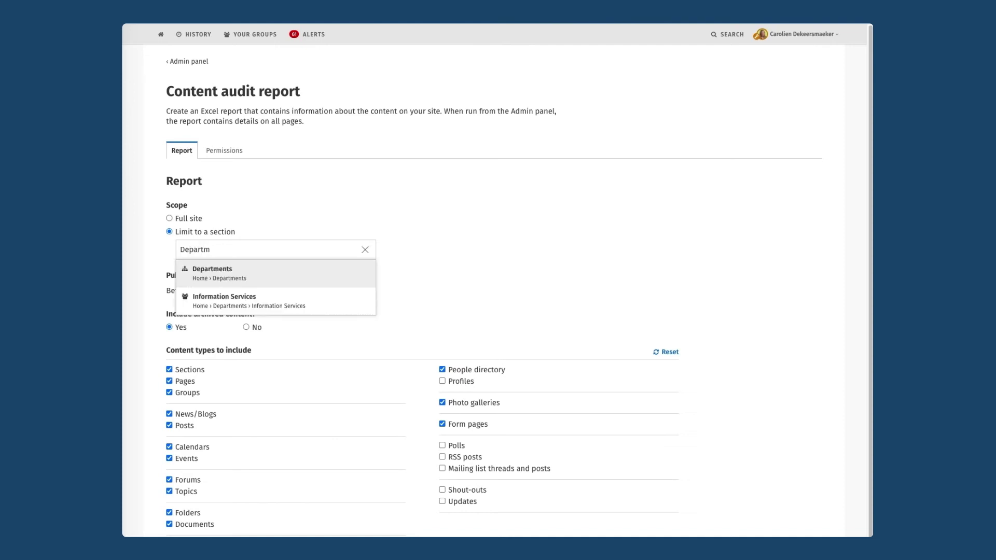
{"action": "left_click", "coordinate": [207, 268]}
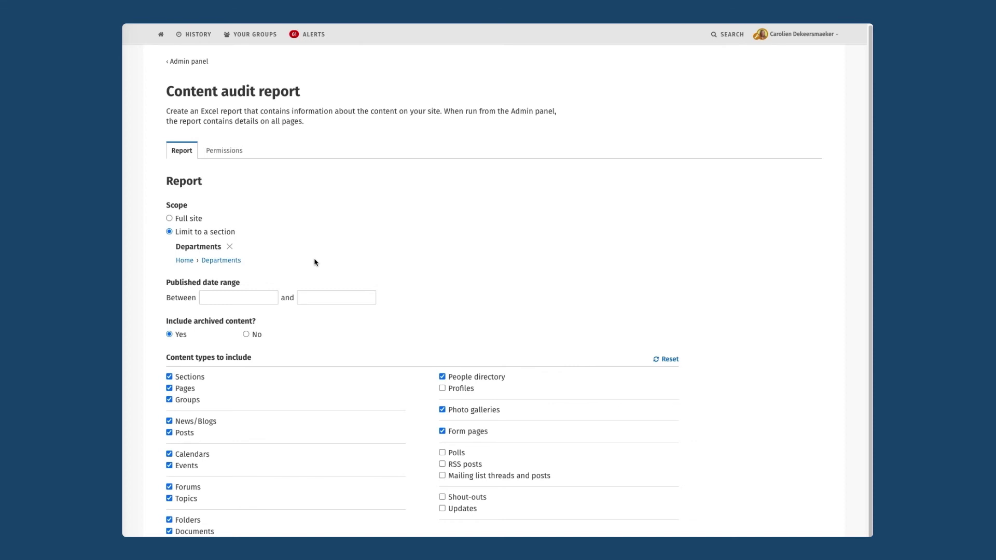
Step: Begin the published date range, paging the start date back to June 1, 2020
{"action": "scroll", "coordinate": [315, 262], "scroll_direction": "down", "scroll_amount": 1}
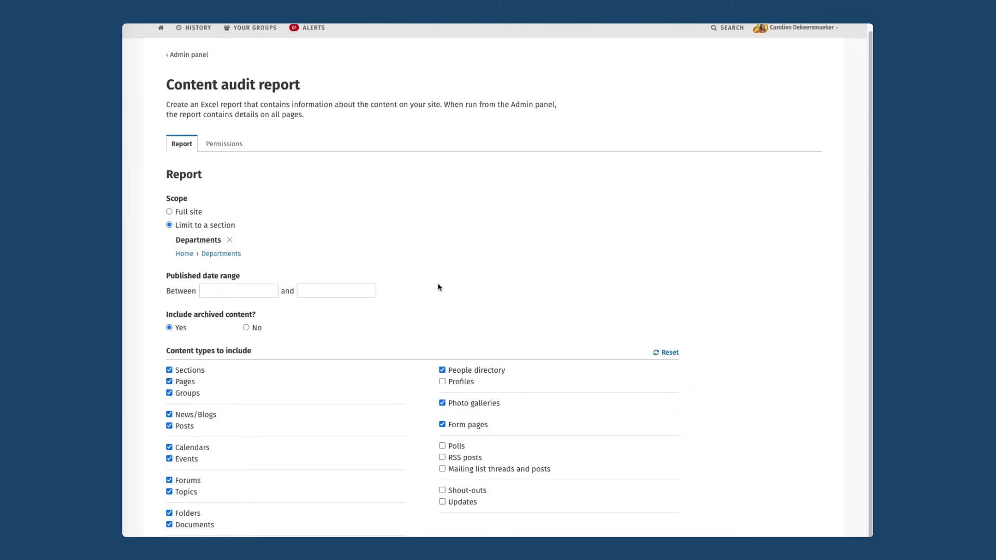
{"action": "scroll", "coordinate": [246, 279], "scroll_direction": "down", "scroll_amount": 1}
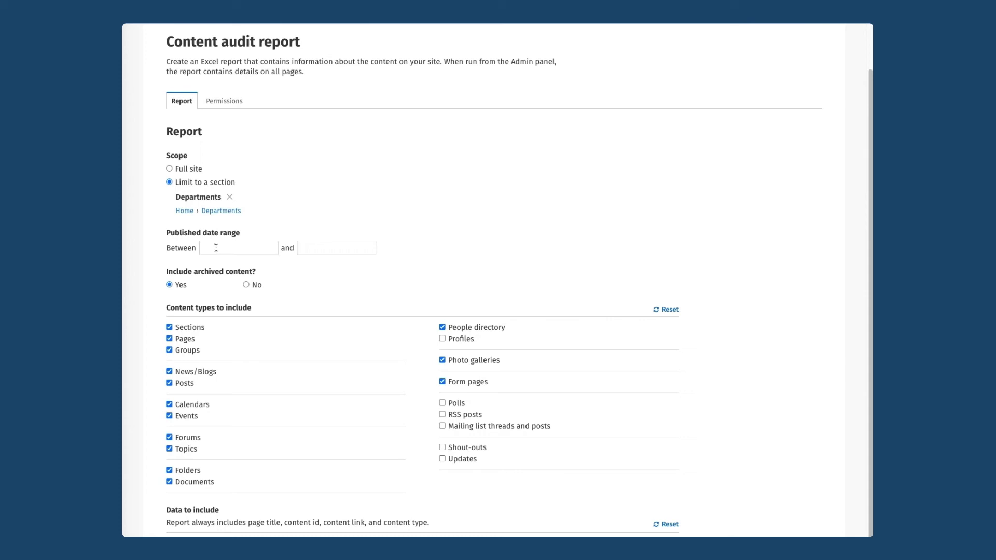
{"action": "left_click", "coordinate": [216, 248]}
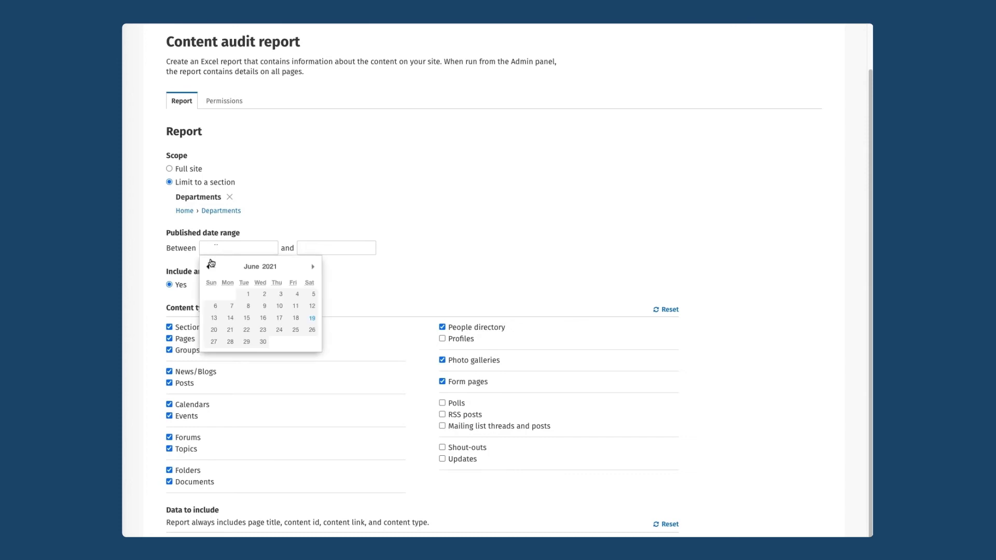
{"action": "left_click", "coordinate": [248, 293]}
{"action": "left_click", "coordinate": [244, 249]}
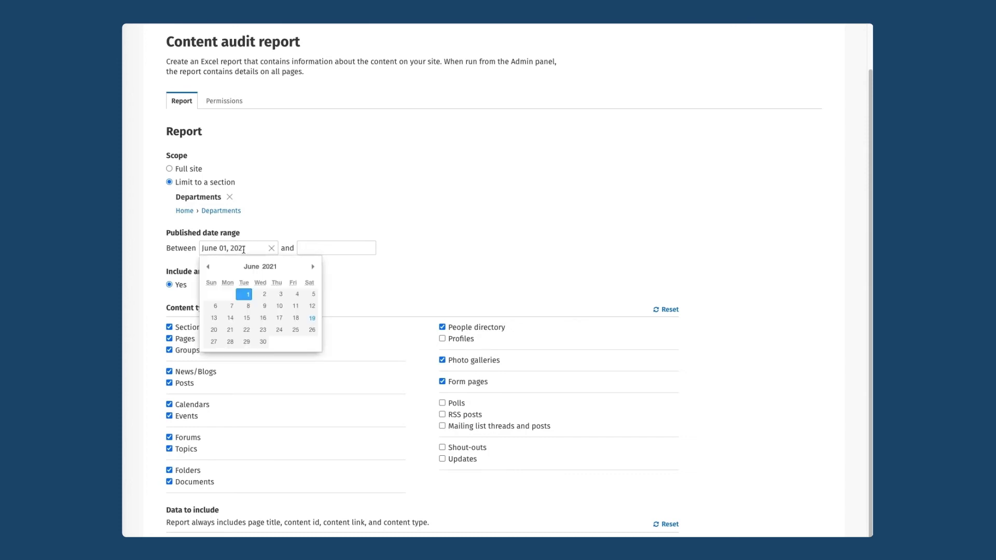
{"action": "left_click", "coordinate": [208, 267]}
{"action": "left_click", "coordinate": [207, 267]}
{"action": "left_click", "coordinate": [208, 267]}
{"action": "left_click", "coordinate": [208, 267]}
{"action": "left_click", "coordinate": [208, 267]}
{"action": "left_click", "coordinate": [208, 267]}
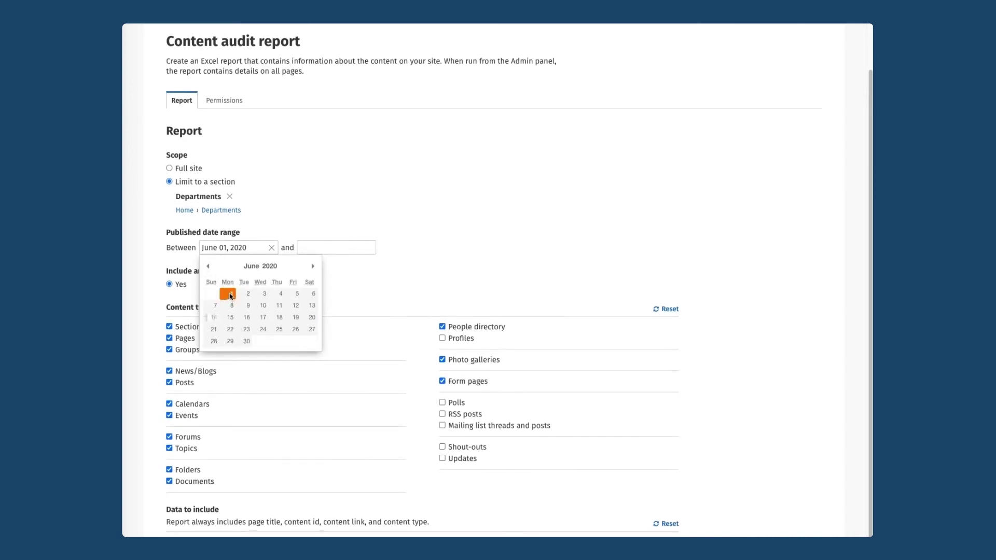
{"action": "left_click", "coordinate": [229, 295]}
Step: Set the start date to July 1, 2019 and the end date to June 19, 2021
{"action": "left_click", "coordinate": [203, 249]}
{"action": "left_click", "coordinate": [207, 267]}
{"action": "left_click", "coordinate": [208, 267]}
{"action": "left_click", "coordinate": [208, 267]}
{"action": "left_click", "coordinate": [208, 267]}
{"action": "left_click", "coordinate": [208, 267]}
{"action": "left_click", "coordinate": [207, 267]}
{"action": "left_click", "coordinate": [208, 267]}
{"action": "left_click", "coordinate": [207, 267]}
{"action": "left_click", "coordinate": [207, 267]}
{"action": "left_click", "coordinate": [207, 267]}
{"action": "left_click", "coordinate": [207, 268]}
{"action": "left_click", "coordinate": [232, 297]}
{"action": "left_click", "coordinate": [304, 254]}
{"action": "left_click", "coordinate": [407, 323]}
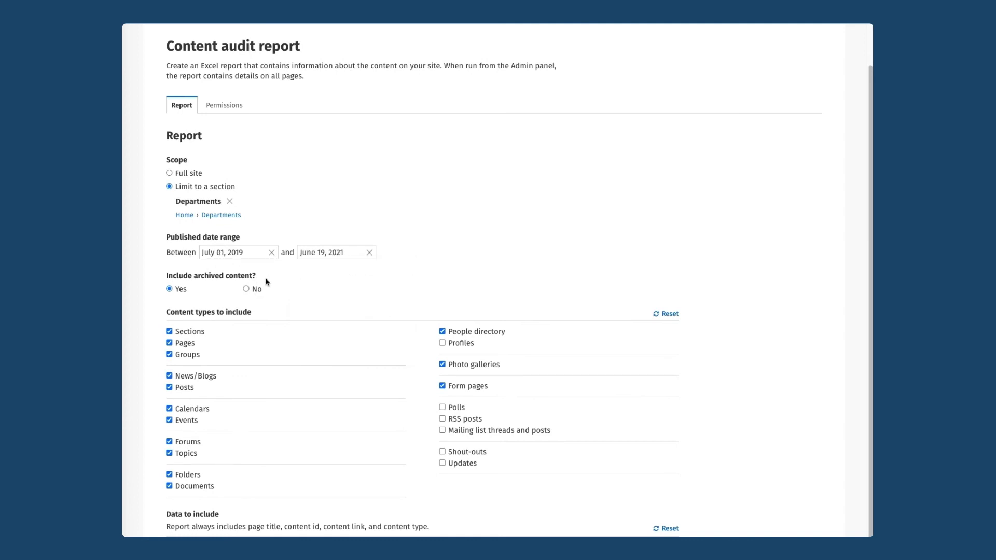
Step: Set 'Include archived content?' to No so archived pages are left out of the report
{"action": "scroll", "coordinate": [265, 282], "scroll_direction": "down", "scroll_amount": 1}
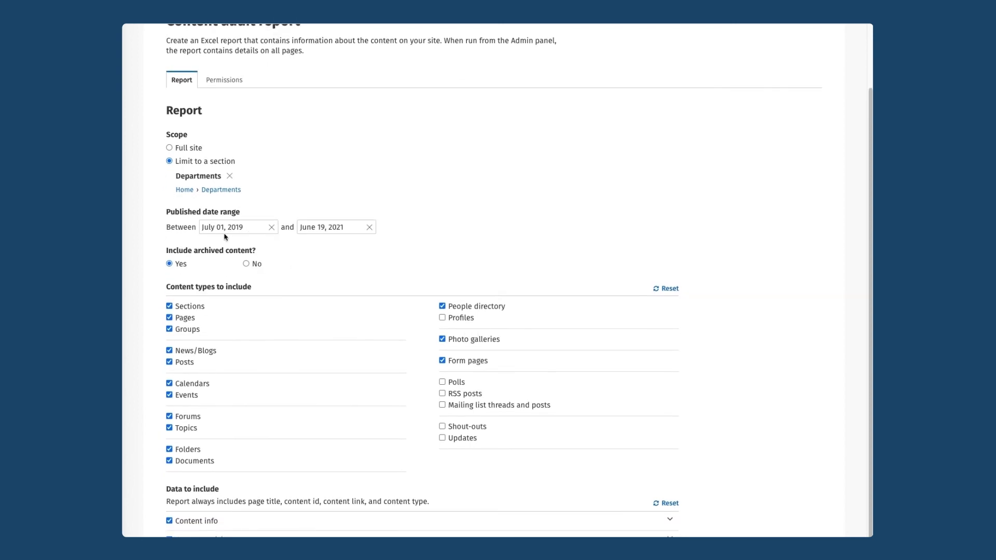
{"action": "scroll", "coordinate": [280, 257], "scroll_direction": "down", "scroll_amount": 1}
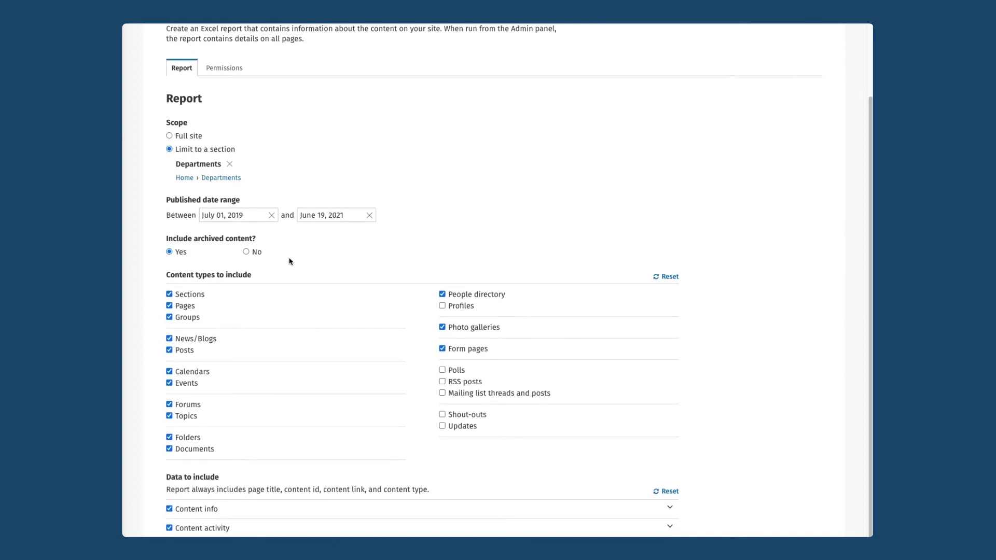
{"action": "scroll", "coordinate": [283, 253], "scroll_direction": "up", "scroll_amount": 1}
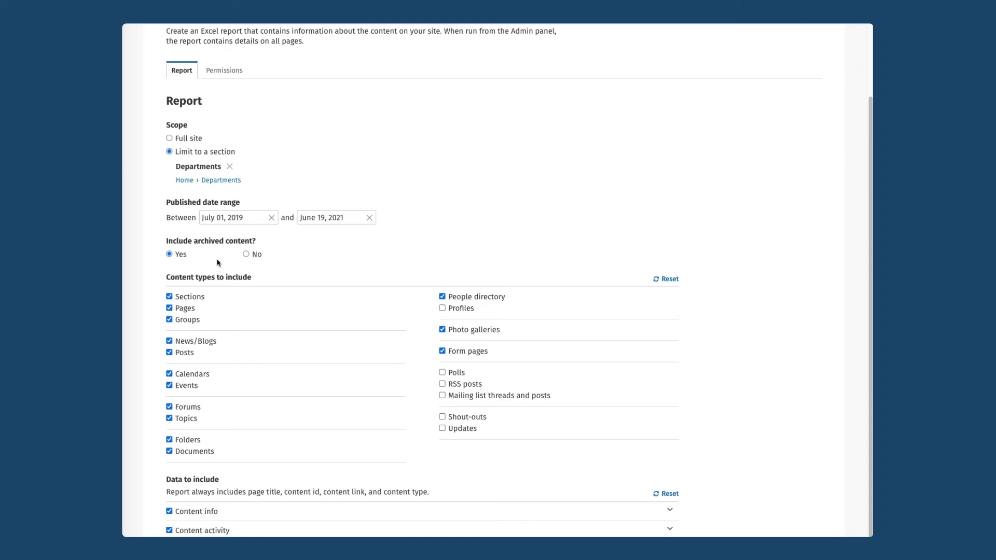
{"action": "left_click", "coordinate": [247, 255]}
{"action": "scroll", "coordinate": [498, 281], "scroll_direction": "down", "scroll_amount": 3}
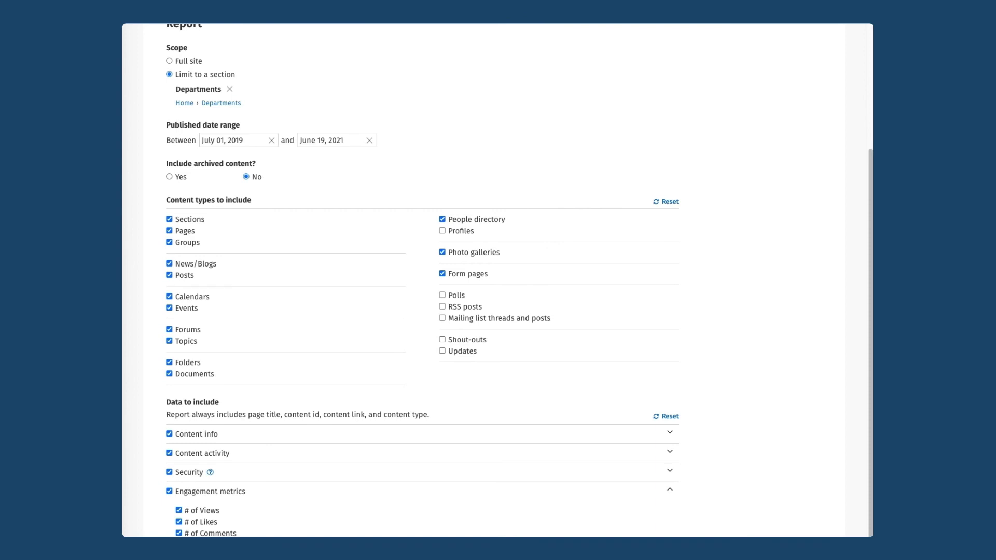
{"action": "scroll", "coordinate": [497, 280], "scroll_direction": "up", "scroll_amount": 3}
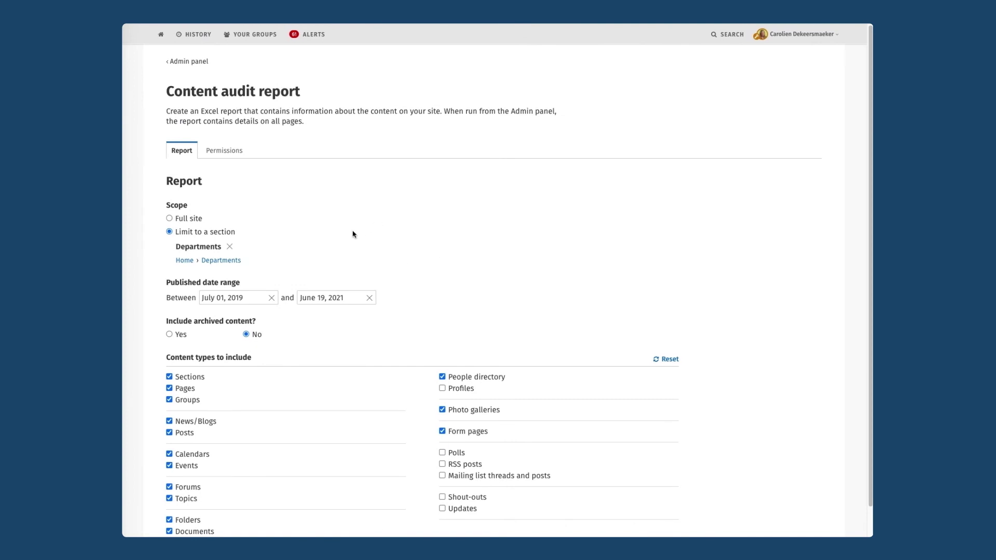
{"action": "scroll", "coordinate": [365, 235], "scroll_direction": "down", "scroll_amount": 1}
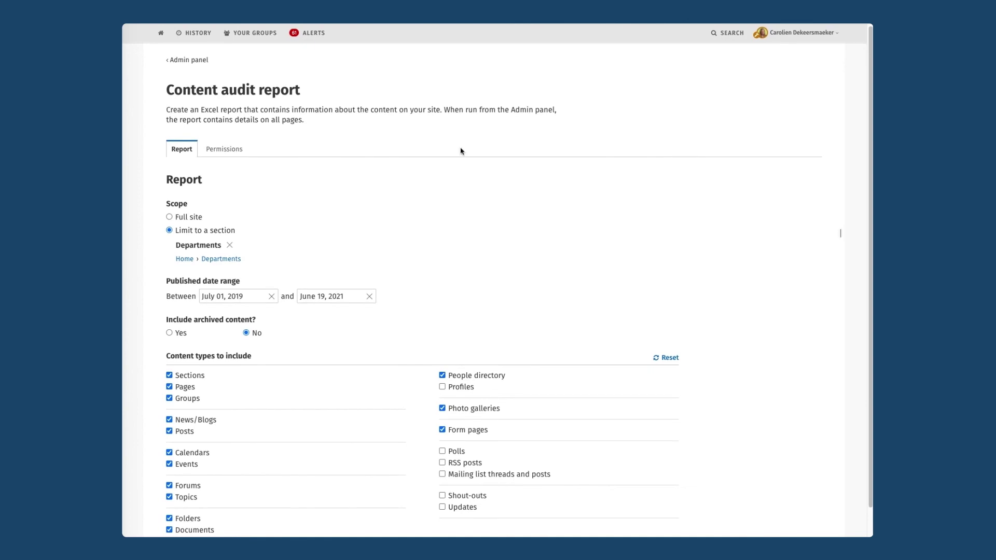
Step: Go from the intranet home page to Departments and expand its page details panel
{"action": "left_click", "coordinate": [161, 34]}
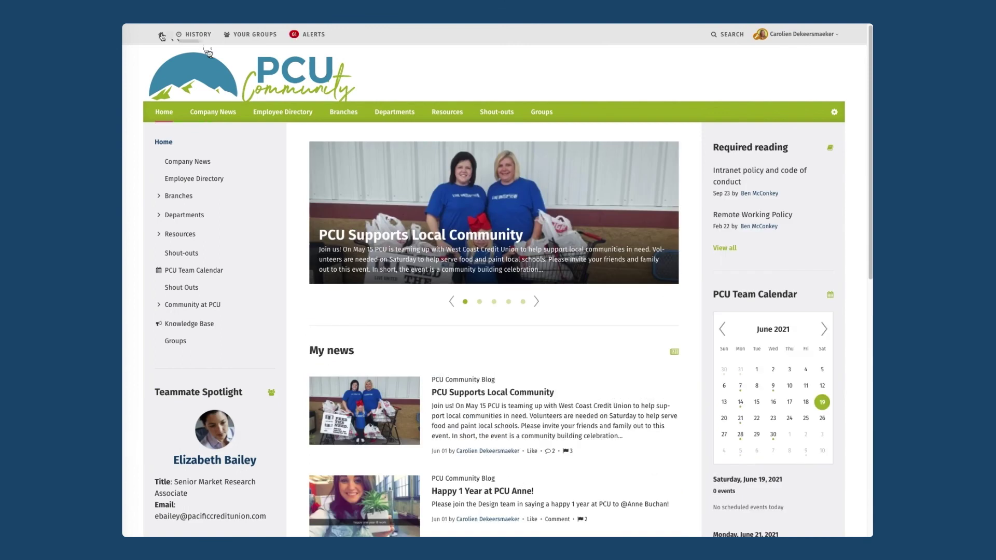
{"action": "left_click", "coordinate": [400, 118]}
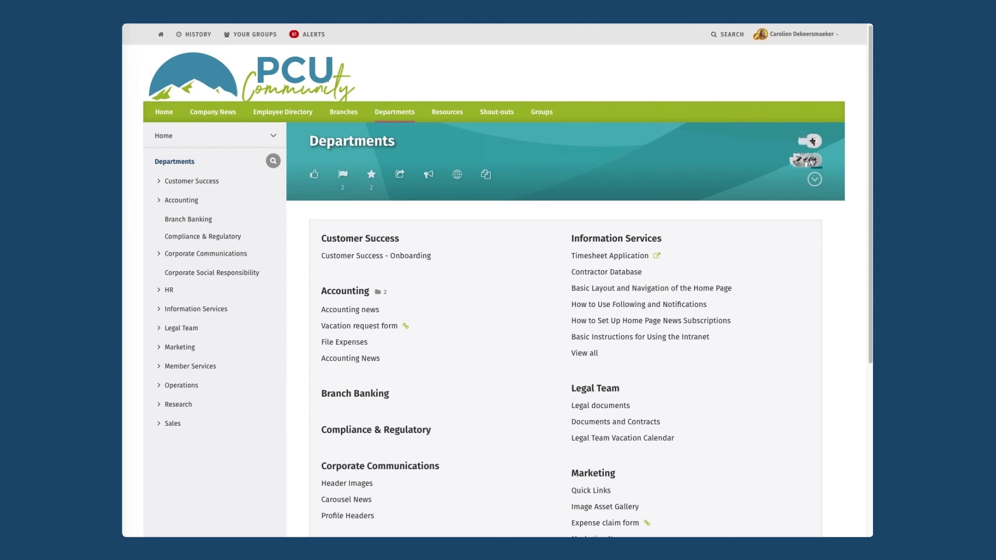
{"action": "left_click", "coordinate": [814, 179]}
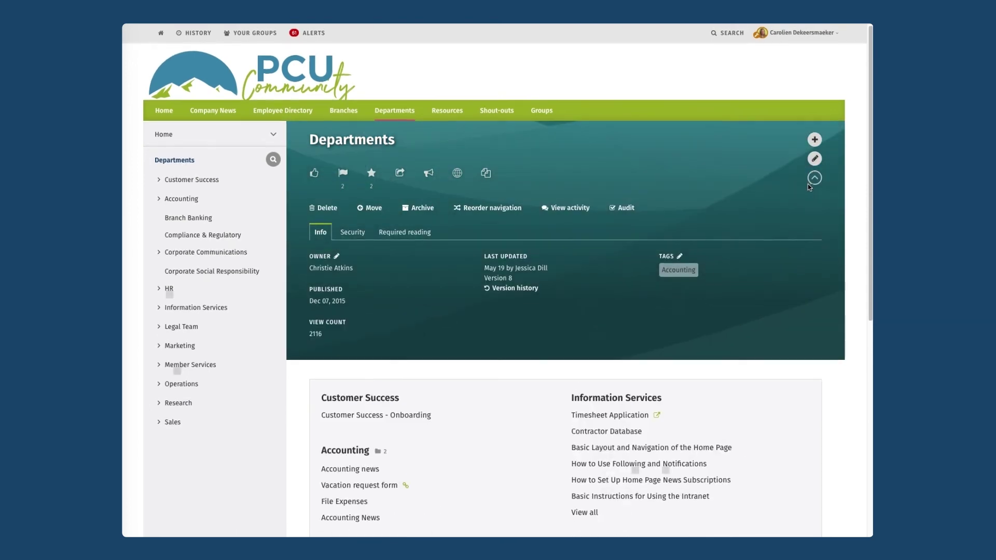
{"action": "scroll", "coordinate": [731, 187], "scroll_direction": "down", "scroll_amount": 1}
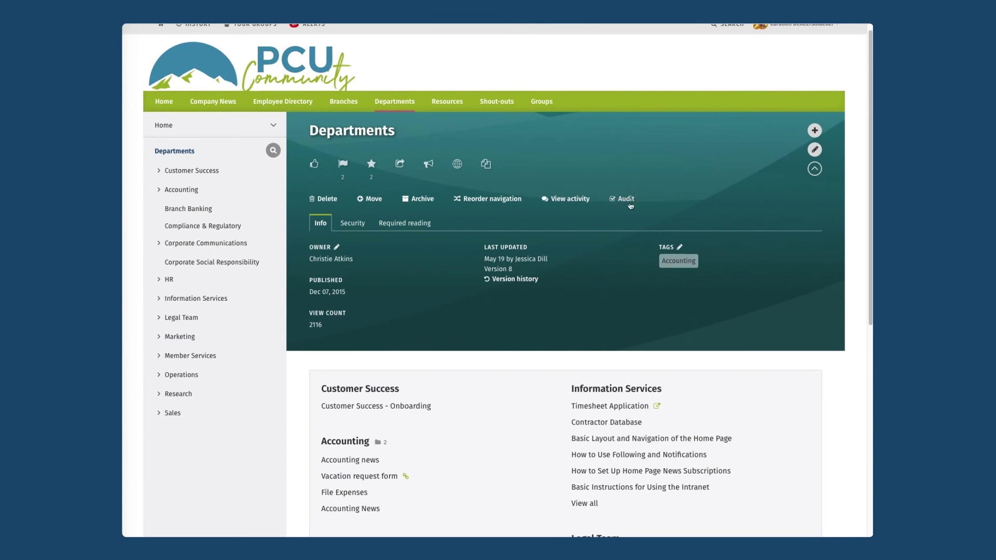
Step: Export a Departments content audit report with Security and Engagement metrics checked
{"action": "left_click", "coordinate": [627, 200]}
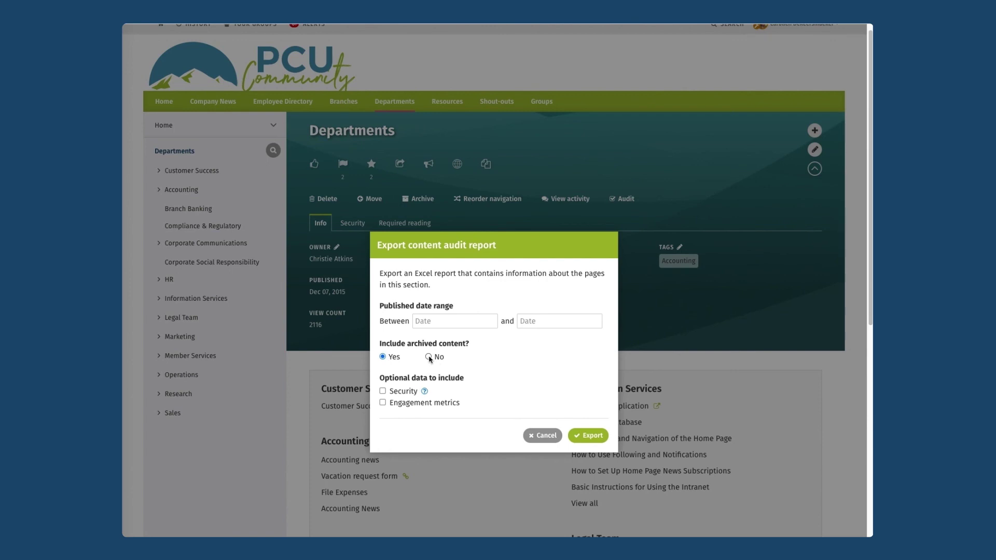
{"action": "left_click", "coordinate": [383, 392]}
{"action": "left_click", "coordinate": [385, 403]}
{"action": "left_click", "coordinate": [588, 436]}
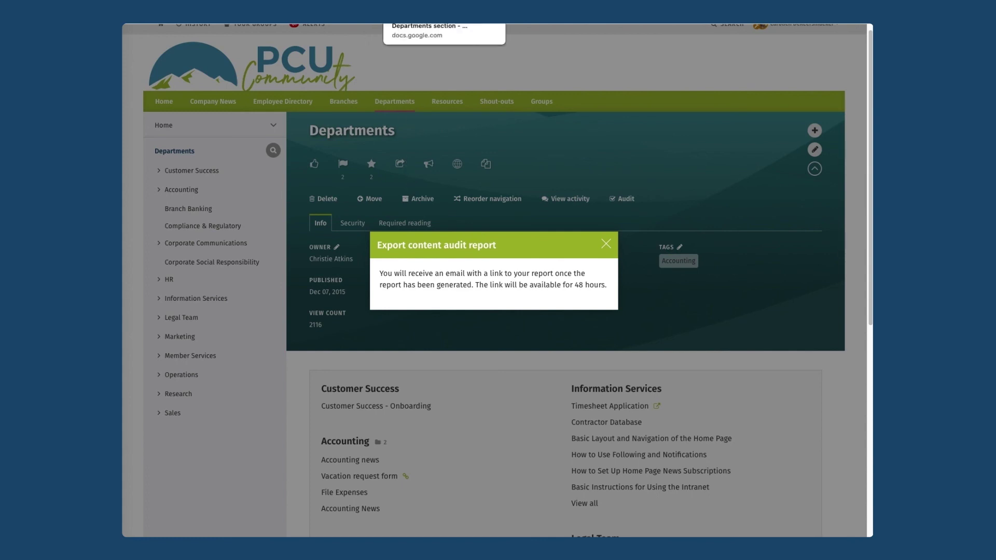
Step: Switch to the Google Sheets tab holding the 'Content Audit Report - Departments section' spreadsheet
{"action": "left_click", "coordinate": [444, 23]}
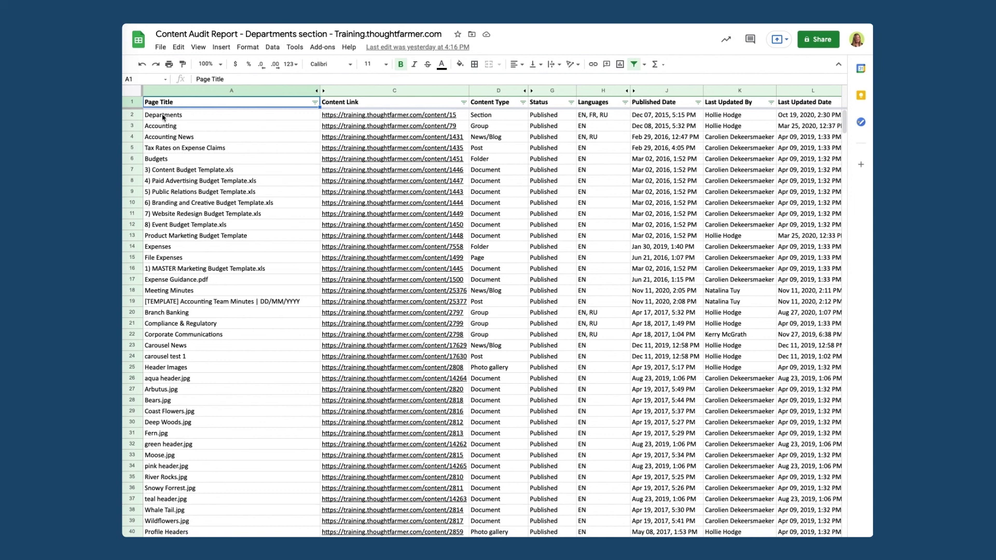
{"action": "mouse_move", "coordinate": [379, 195]}
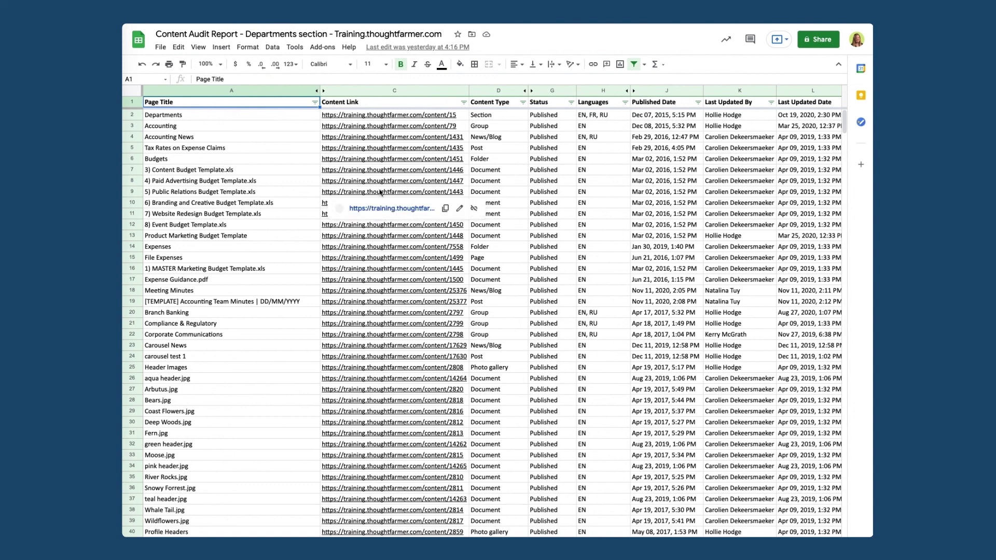
{"action": "mouse_move", "coordinate": [337, 520]}
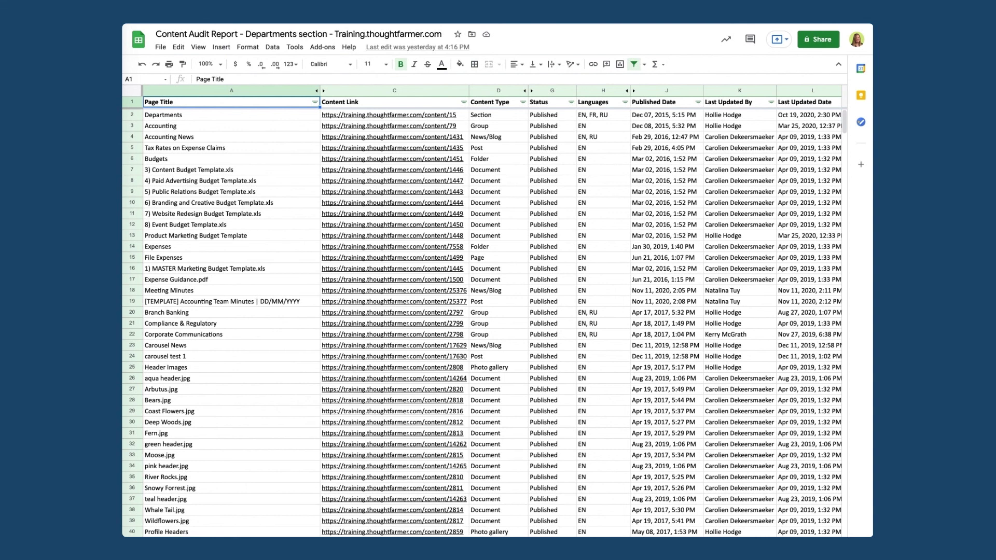
{"action": "scroll", "coordinate": [493, 311], "scroll_direction": "right", "scroll_amount": 3}
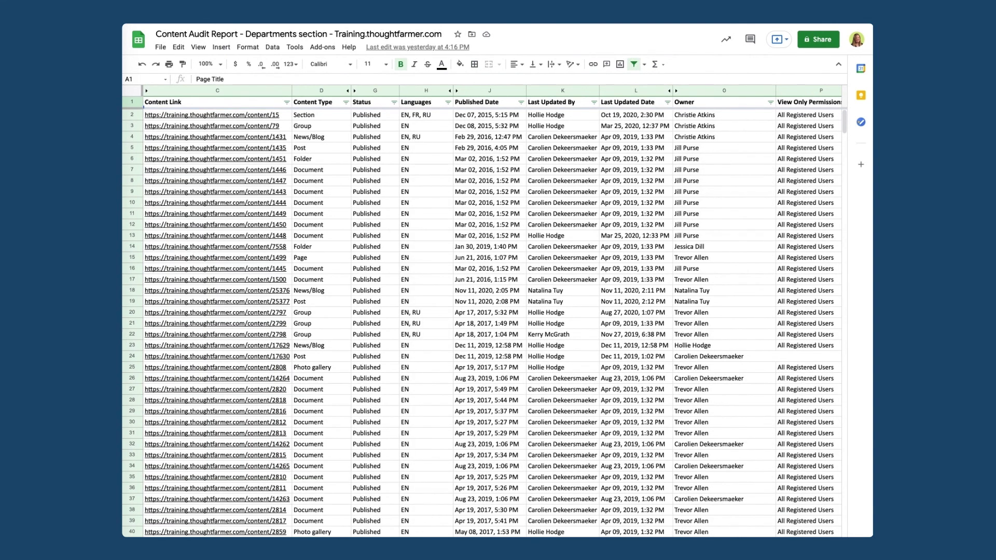
{"action": "scroll", "coordinate": [492, 321], "scroll_direction": "down", "scroll_amount": 2}
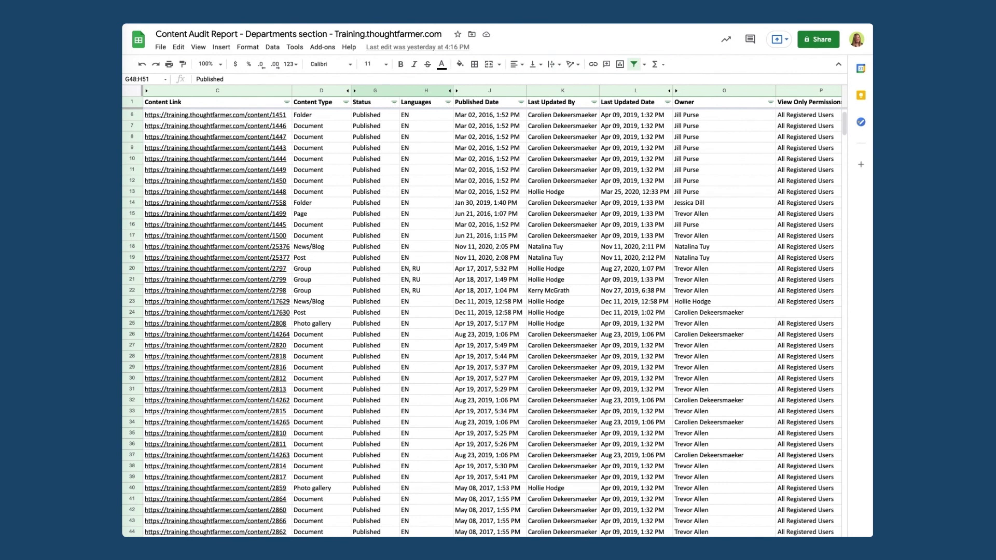
{"action": "scroll", "coordinate": [493, 322], "scroll_direction": "right", "scroll_amount": 5}
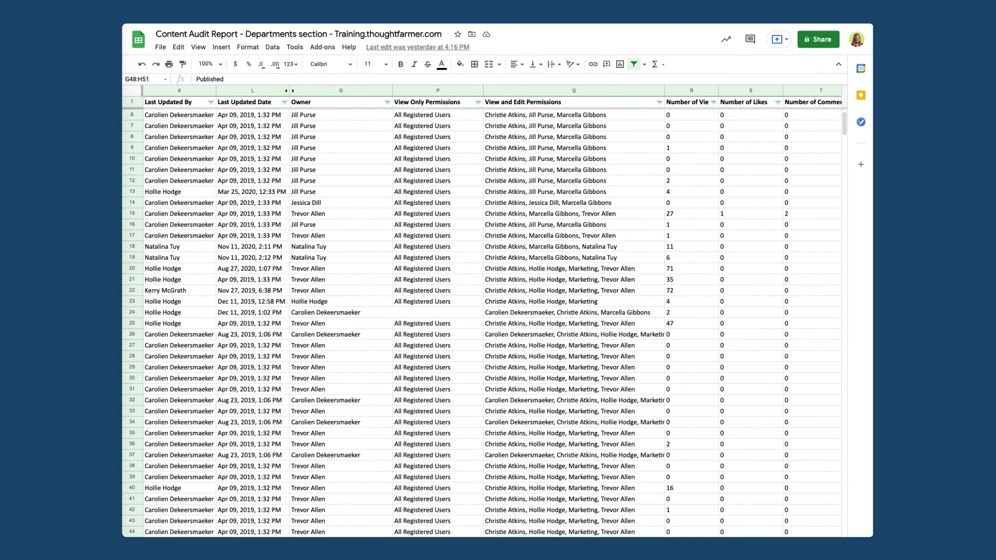
{"action": "scroll", "coordinate": [493, 322], "scroll_direction": "left", "scroll_amount": 3}
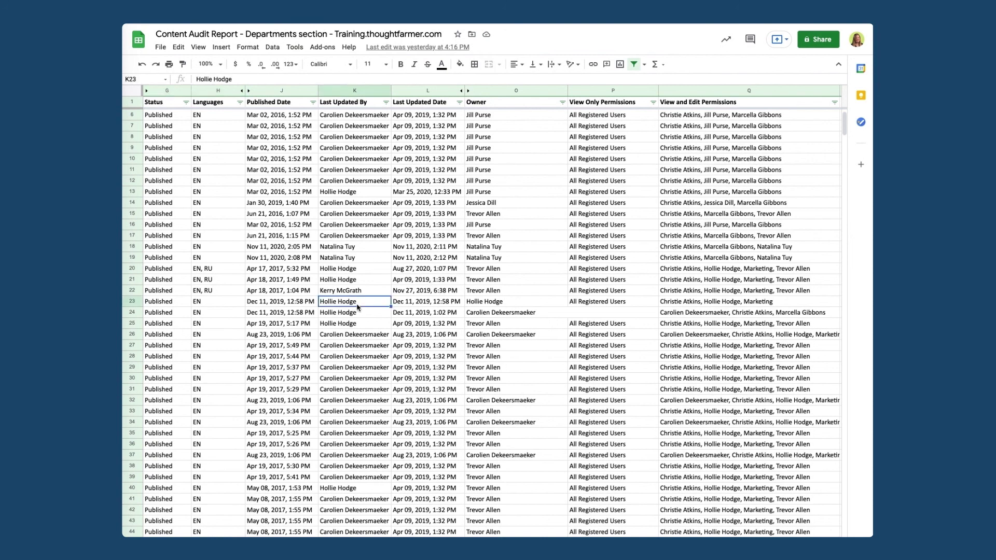
{"action": "key", "text": "Right"}
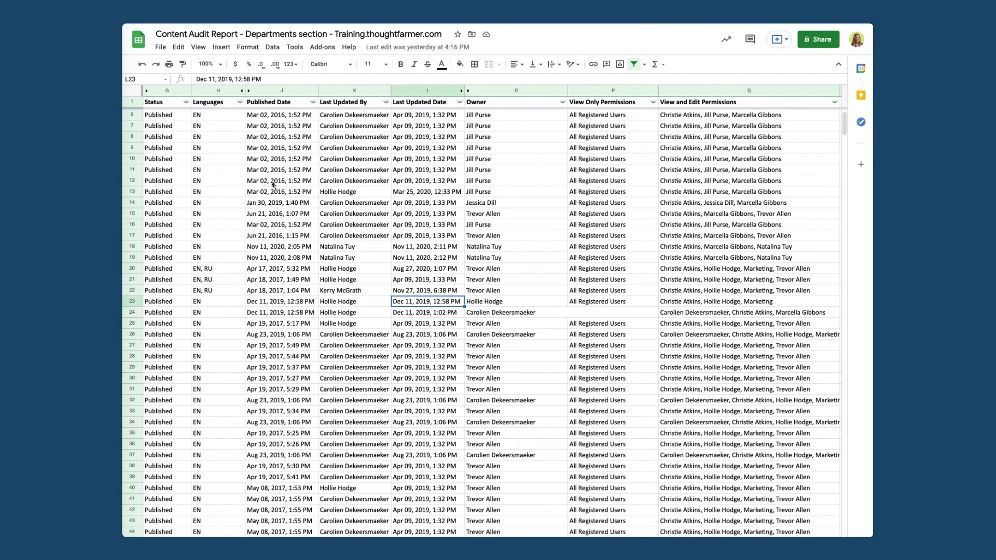
Step: Filter the Owner column so only one owner's pages remain in the report
{"action": "left_click", "coordinate": [562, 102]}
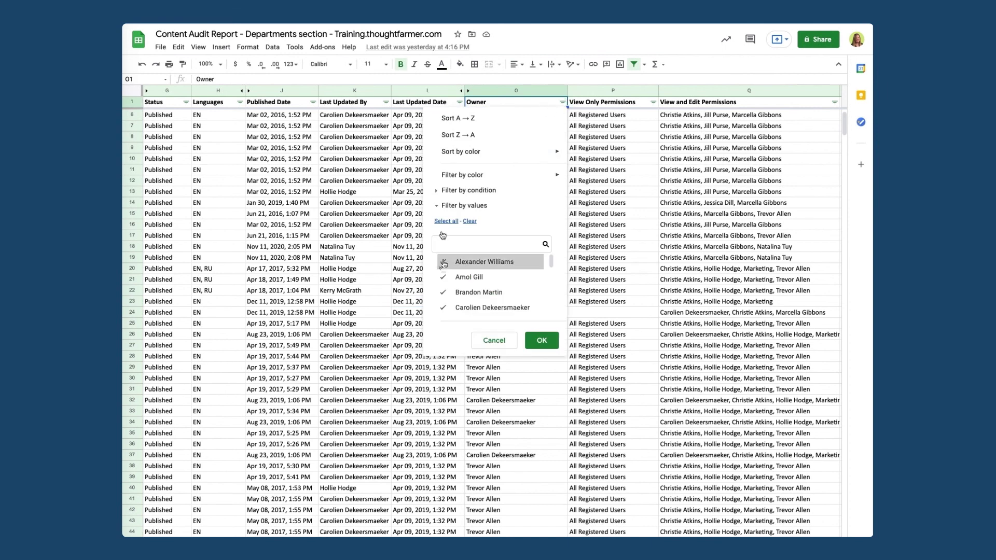
{"action": "left_click", "coordinate": [469, 221]}
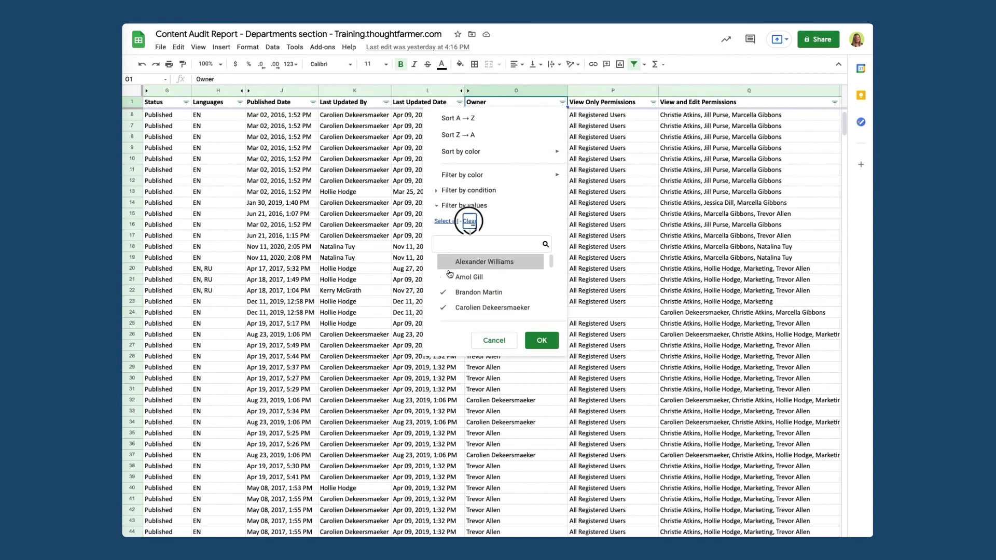
{"action": "scroll", "coordinate": [449, 277], "scroll_direction": "down", "scroll_amount": 1}
{"action": "left_click", "coordinate": [443, 283]}
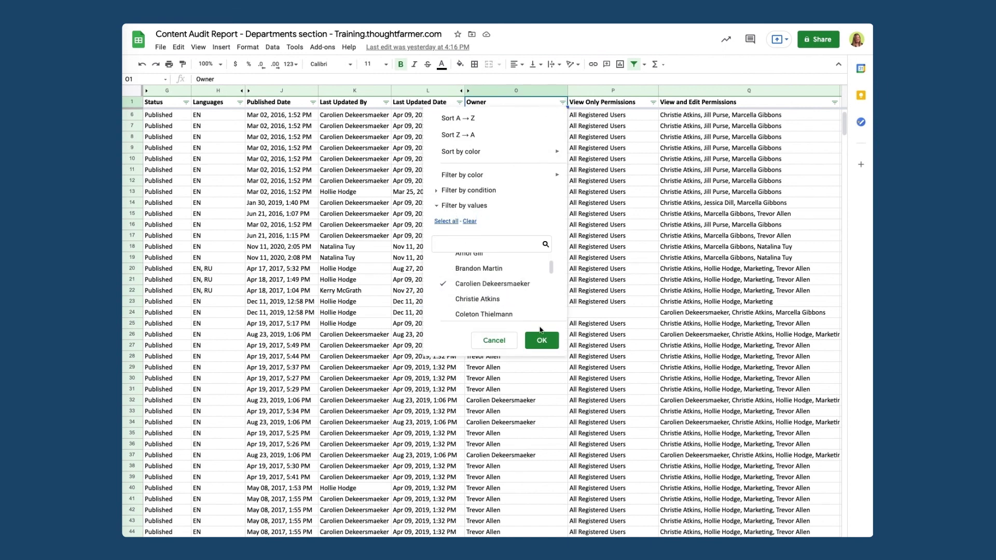
{"action": "left_click", "coordinate": [542, 340]}
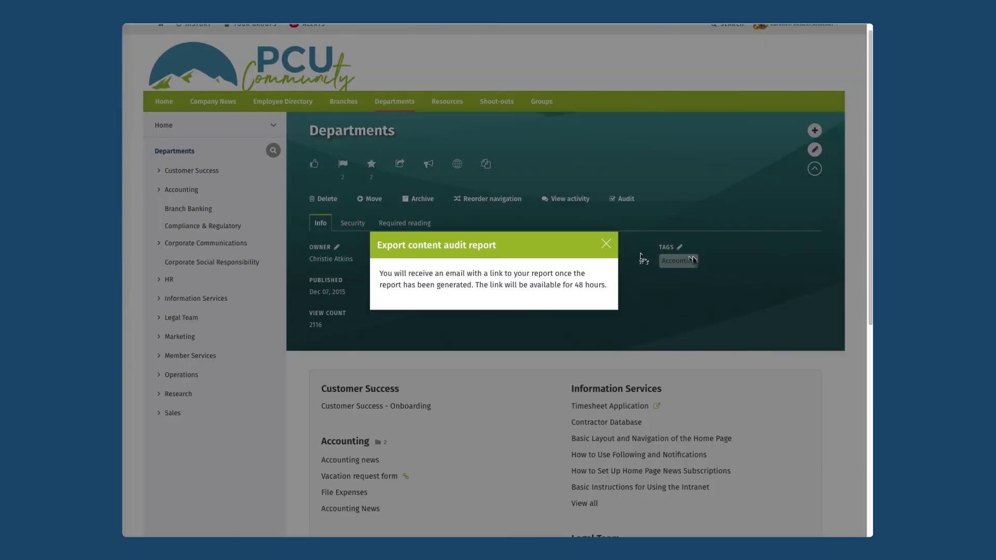
Step: Close the Export content audit report confirmation on the Departments page
{"action": "left_click", "coordinate": [606, 243]}
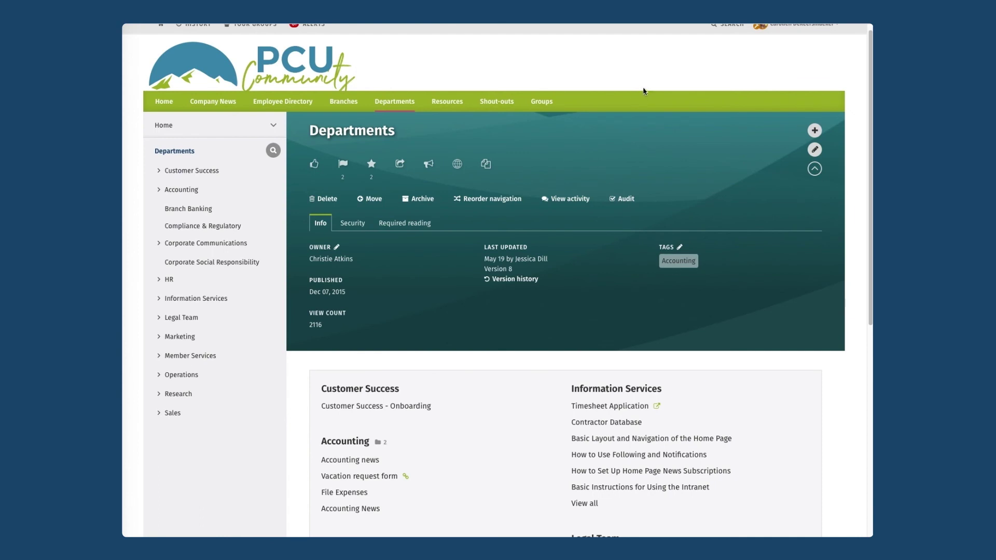
{"action": "scroll", "coordinate": [643, 92], "scroll_direction": "up", "scroll_amount": 1}
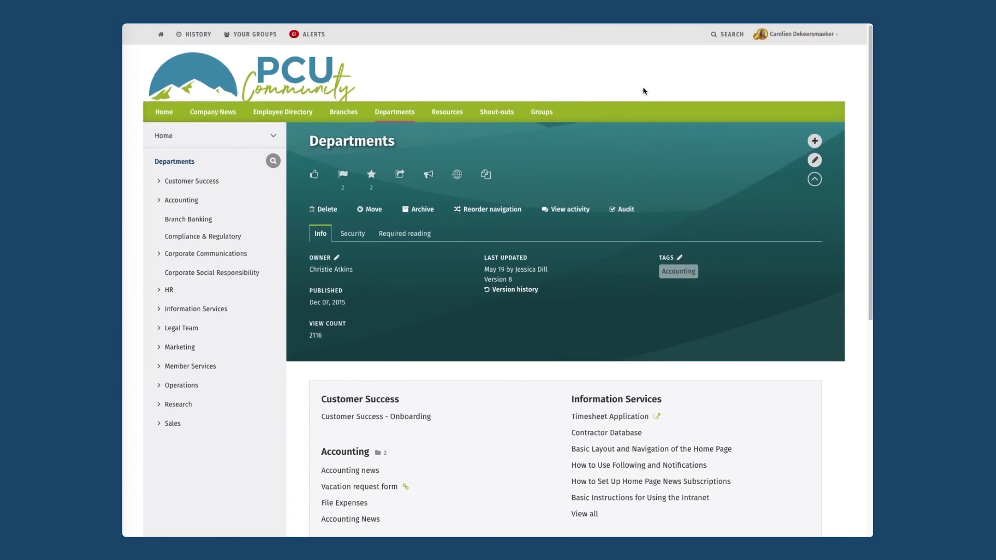